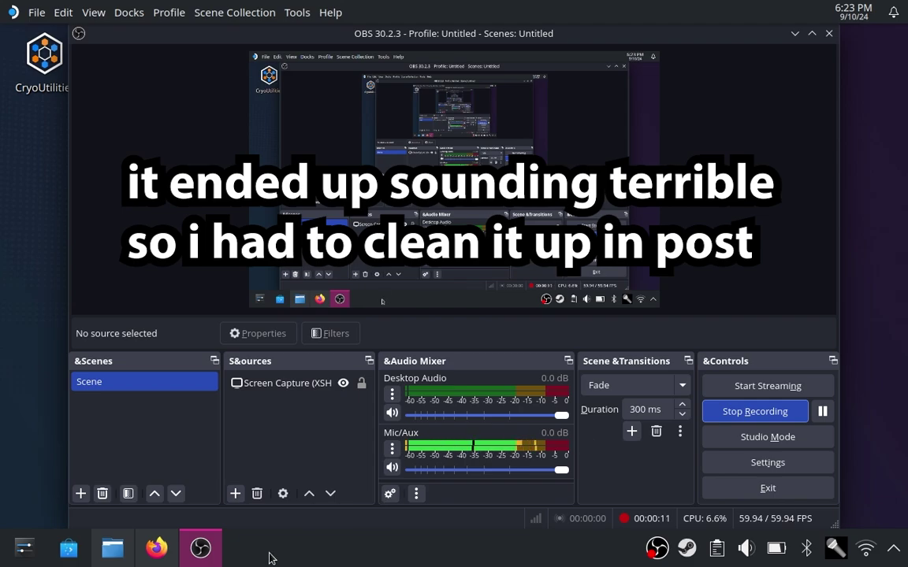
# Step: Bring the Extreme Gear Labs Sonic Riders DX downloads page in Firefox to the front
pyautogui.click(156, 548)
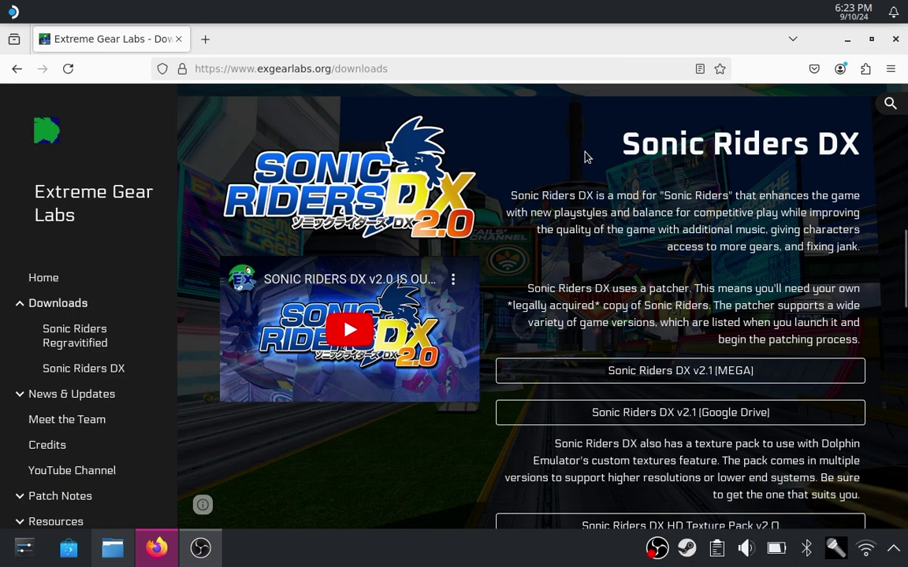
# Step: Restore the Downloads window with the SRDX Version 2.1 Patcher folder and Sonic Riders (USA) .iso
pyautogui.tripleClick(851, 139)
pyautogui.click(849, 147)
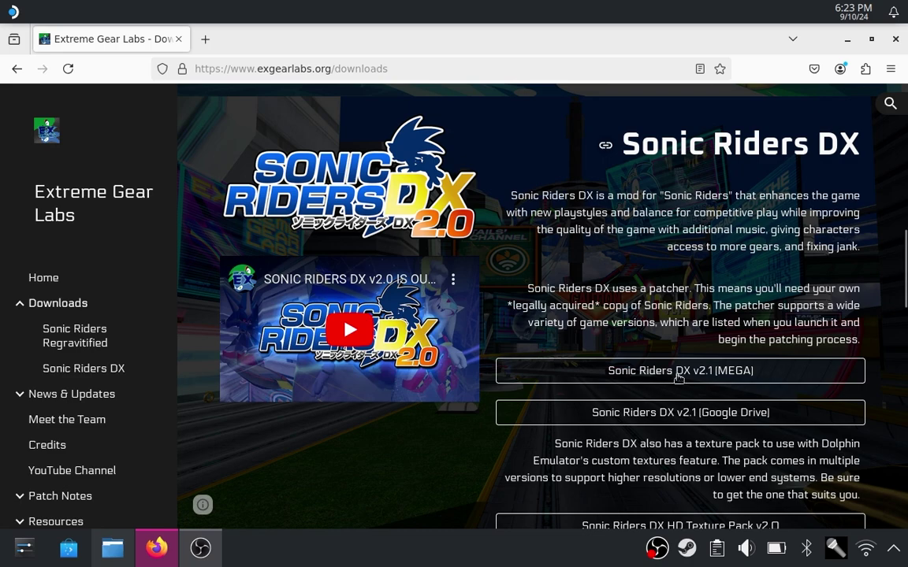
pyautogui.click(112, 548)
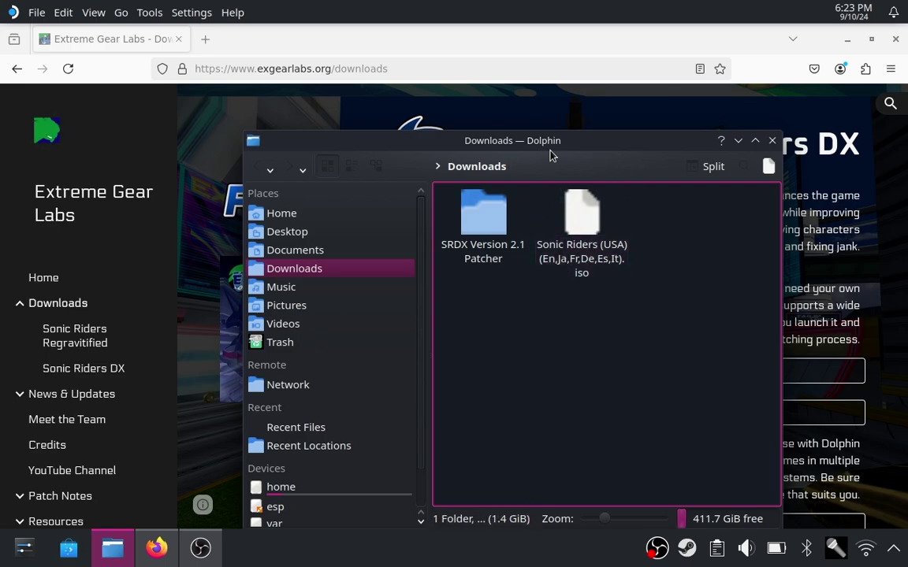
# Step: Move the file manager aside and launch Discover on its Home page
pyautogui.moveTo(570, 147); pyautogui.dragTo(521, 100)
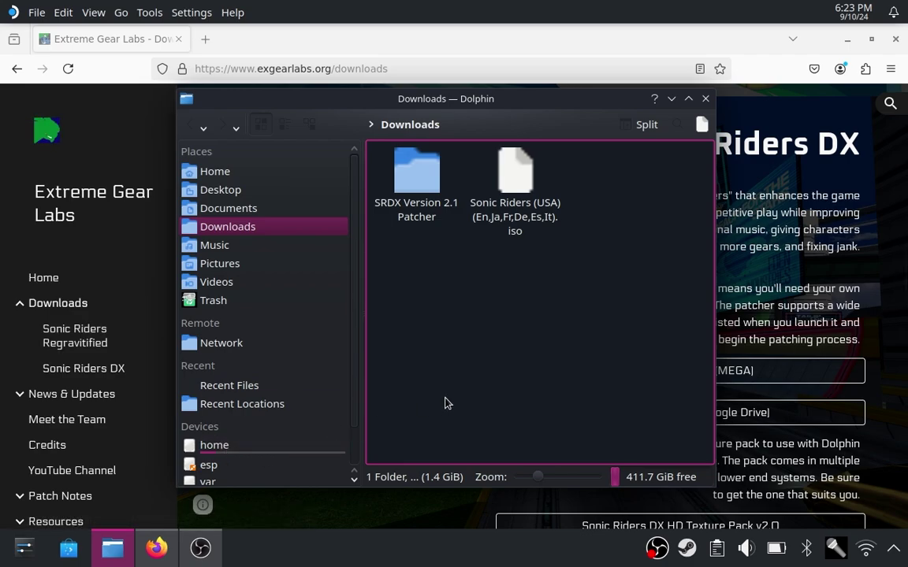
pyautogui.click(68, 548)
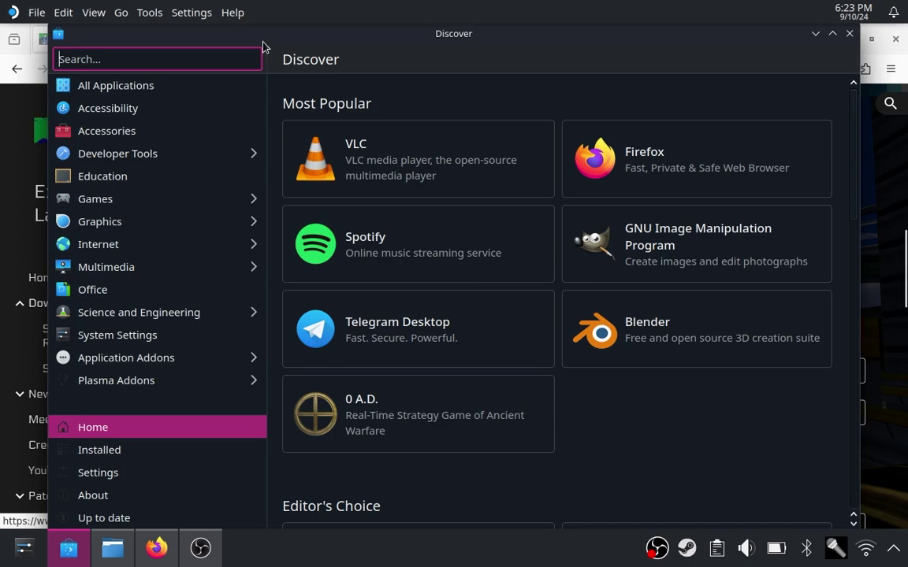
# Step: Search Discover for 'dolphin' and launch Dolphin Emulator from its details page
pyautogui.write('dolphio')
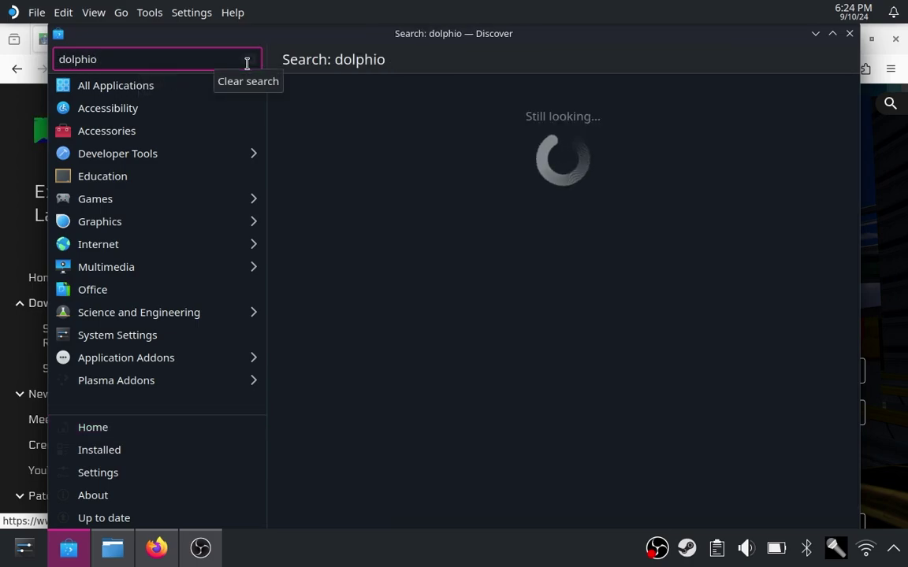
pyautogui.press('BackSpace')
pyautogui.write('n')
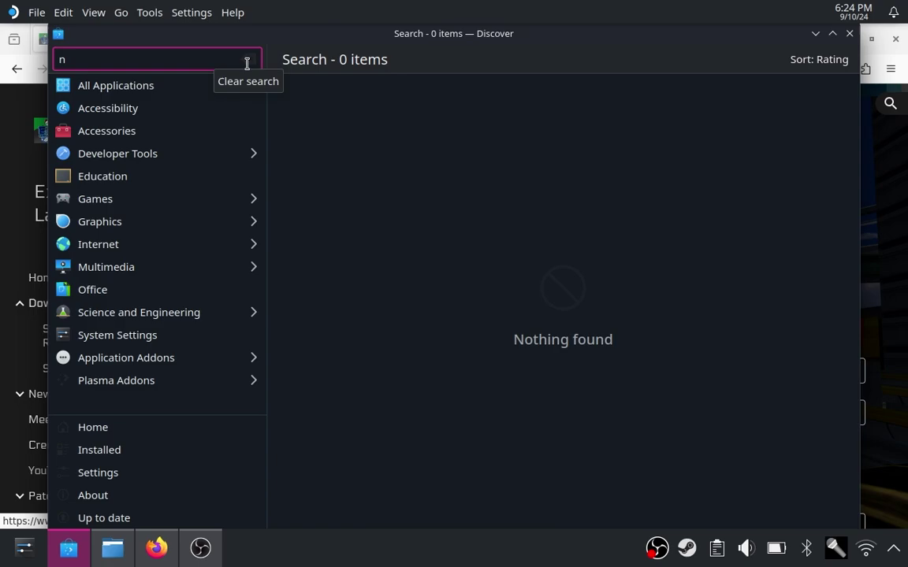
pyautogui.click(248, 61)
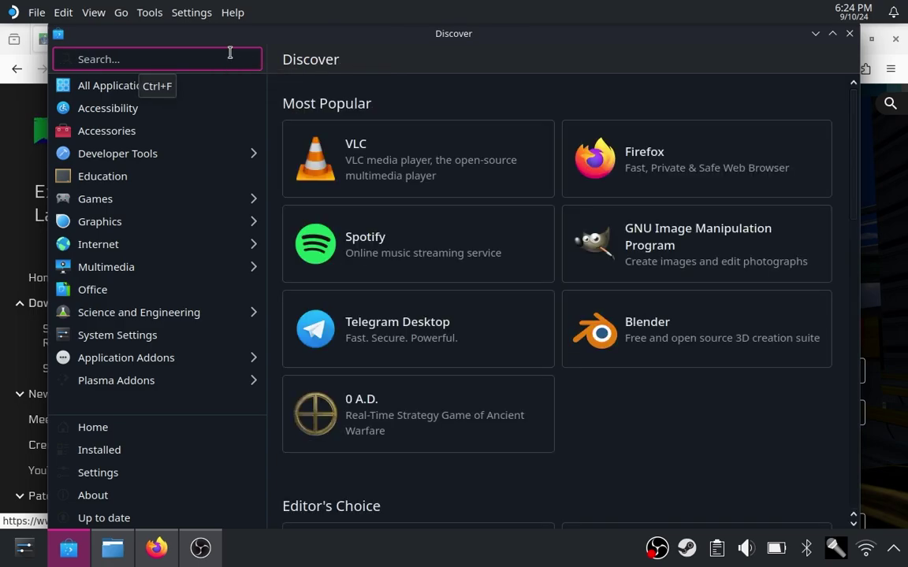
pyautogui.write('dolphin')
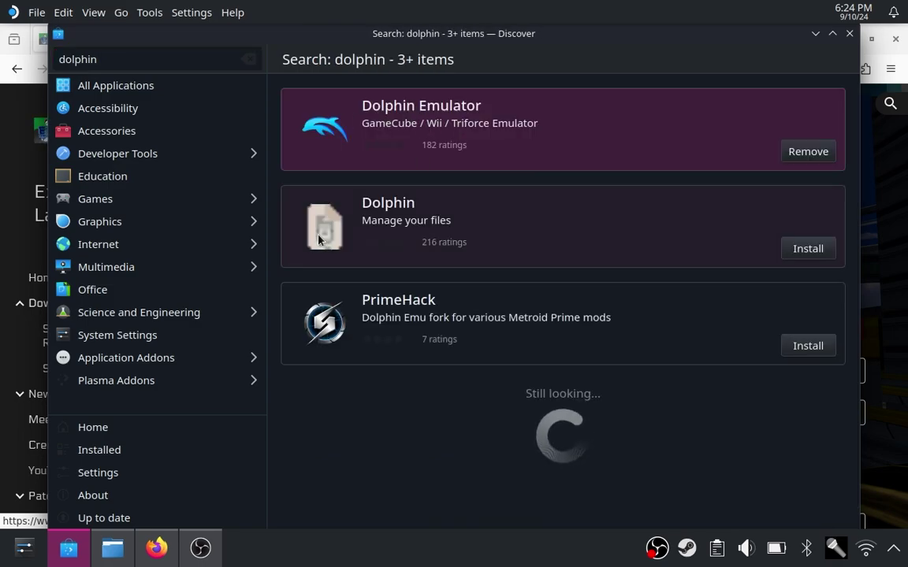
pyautogui.click(113, 547)
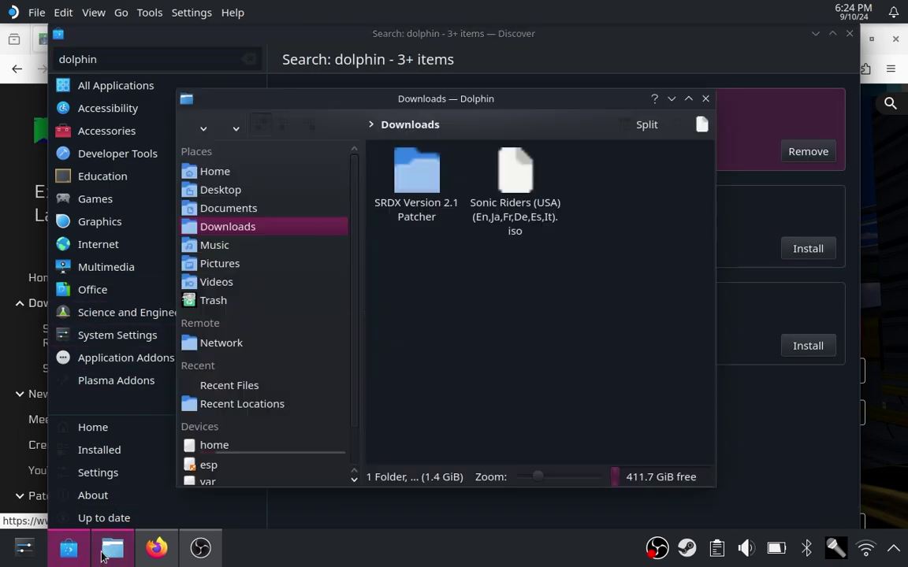
pyautogui.click(531, 71)
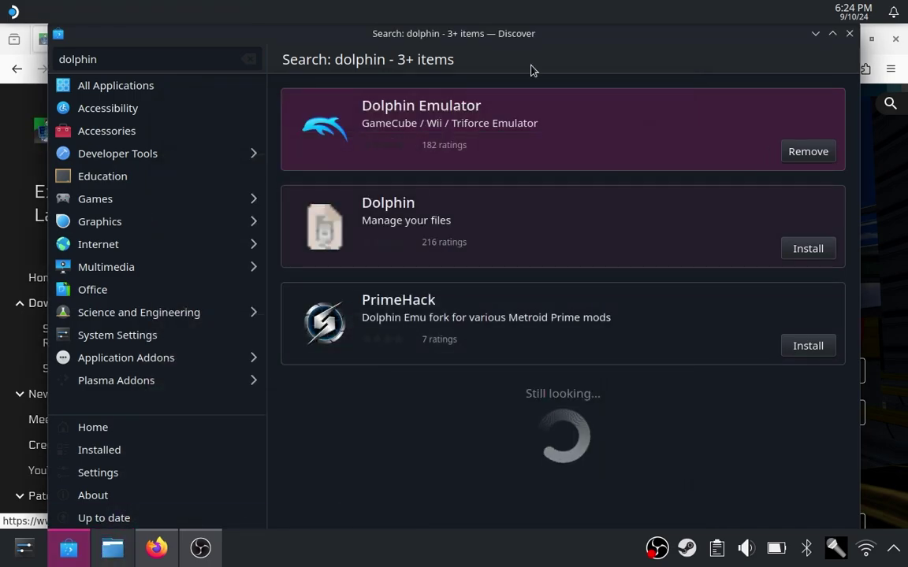
pyautogui.click(531, 122)
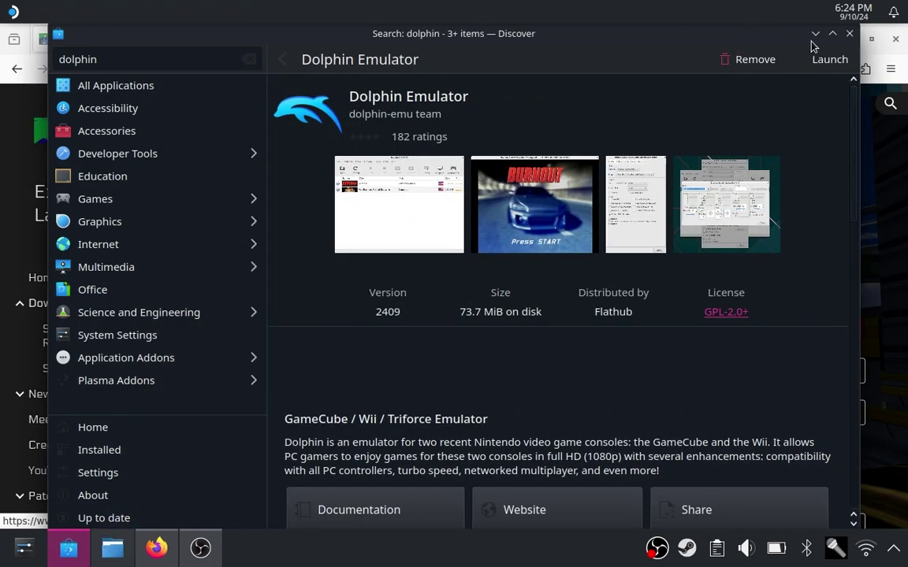
pyautogui.click(819, 60)
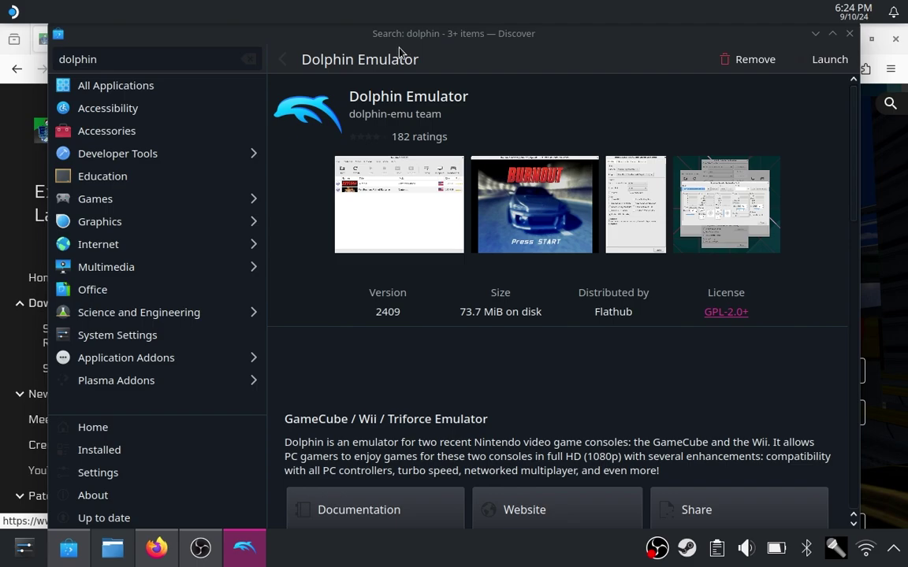
# Step: Return to the Sonic Riders DX downloads page and read the mod description
pyautogui.click(890, 195)
pyautogui.moveTo(863, 247); pyautogui.dragTo(536, 229)
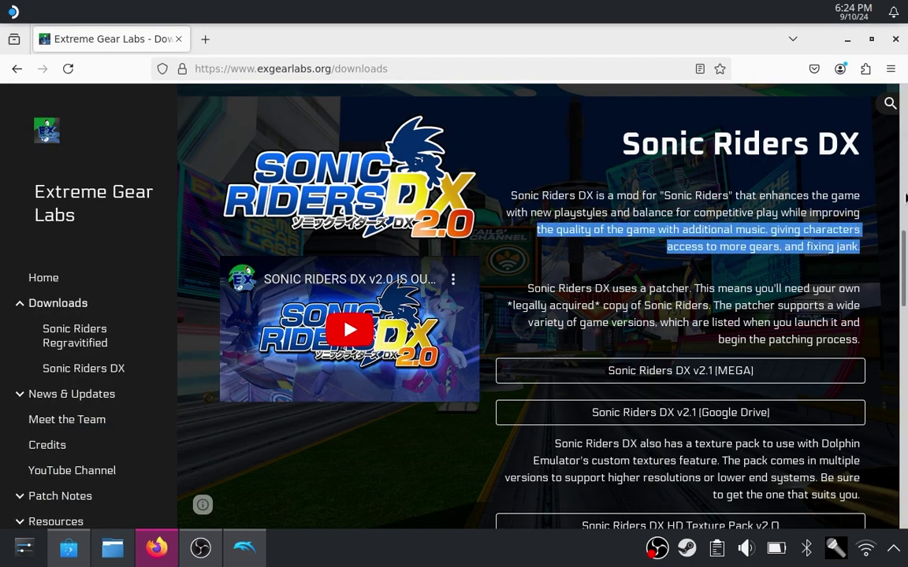
pyautogui.click(906, 205)
pyautogui.moveTo(906, 205); pyautogui.dragTo(905, 159)
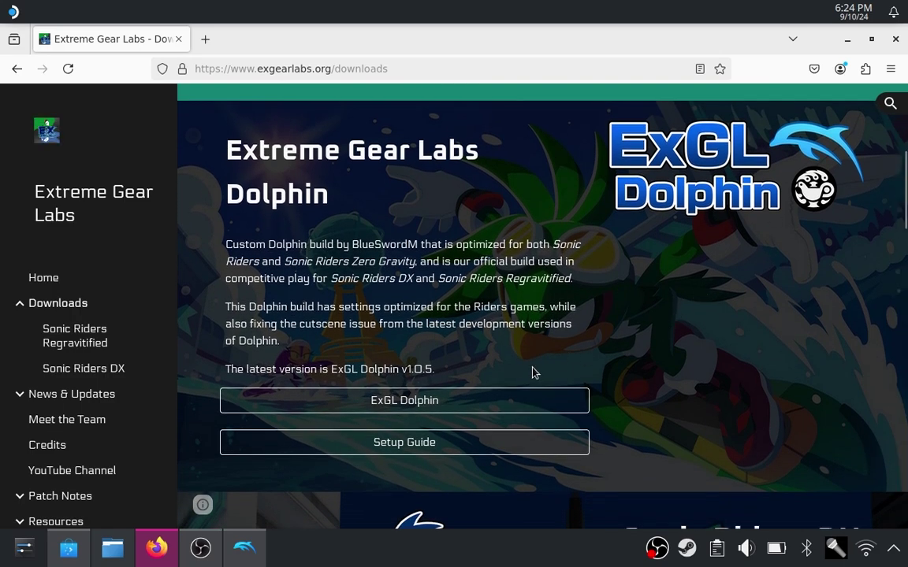
# Step: View the ExGL Dolphin GitHub releases (ExGL Riders V1.0.5), then return to Extreme Gear Labs
pyautogui.click(504, 394)
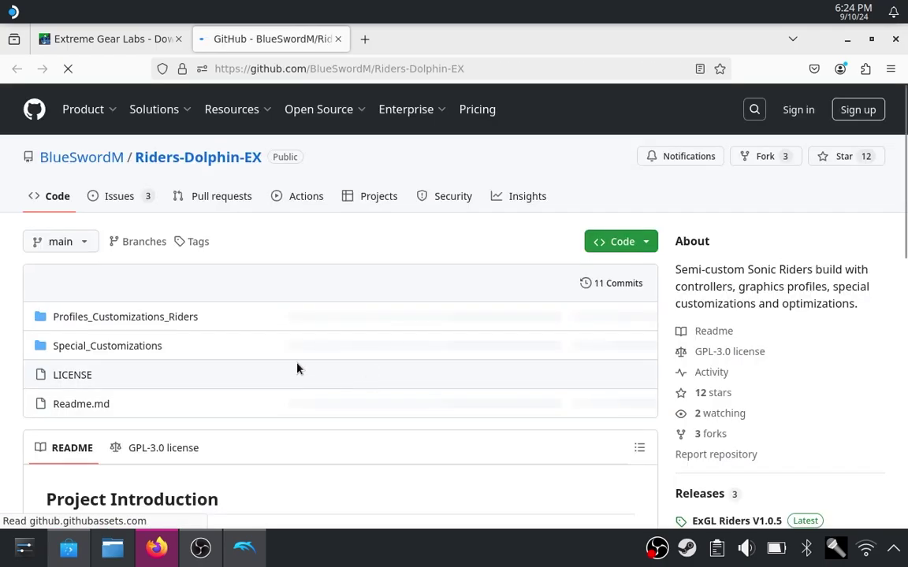
pyautogui.scroll(-5, 890, 315)
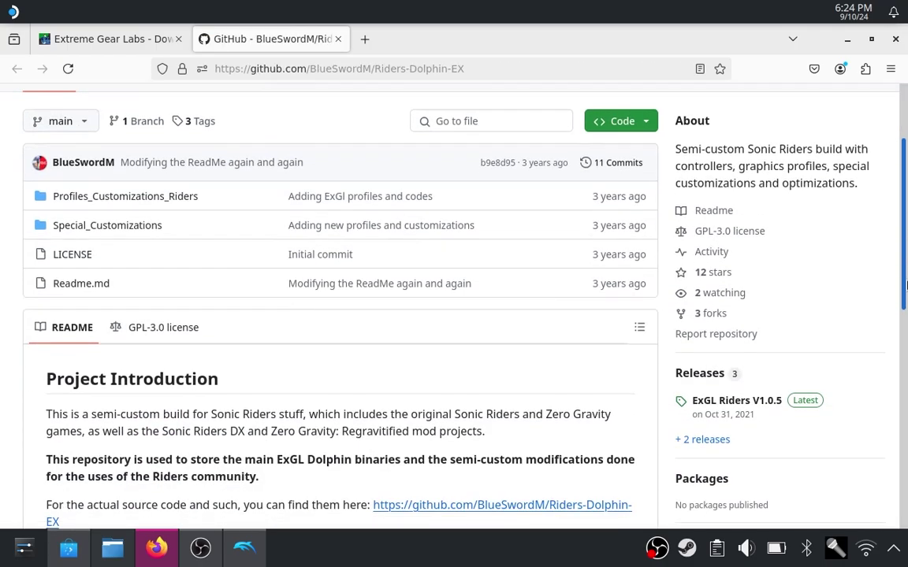
pyautogui.click(702, 280)
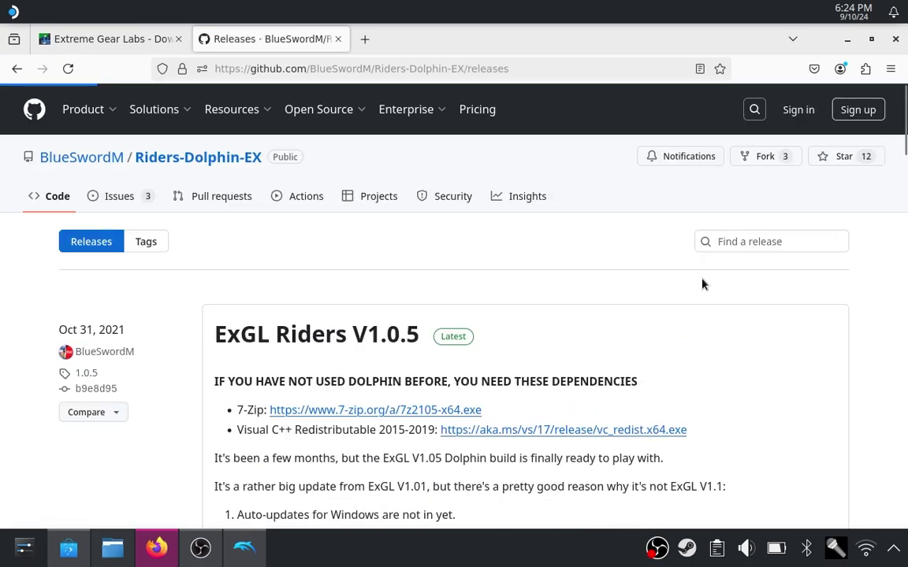
pyautogui.scroll(-10, 906, 156)
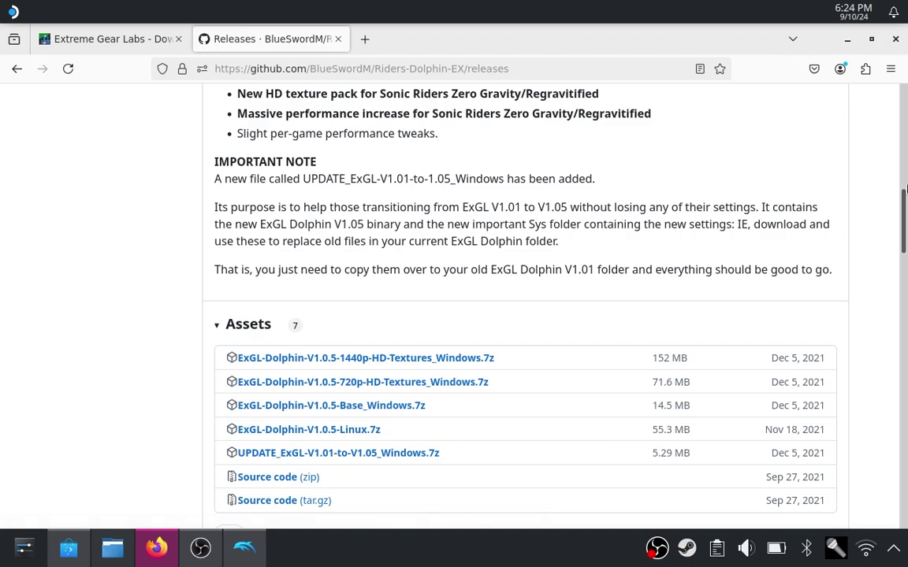
pyautogui.moveTo(905, 207); pyautogui.dragTo(905, 111)
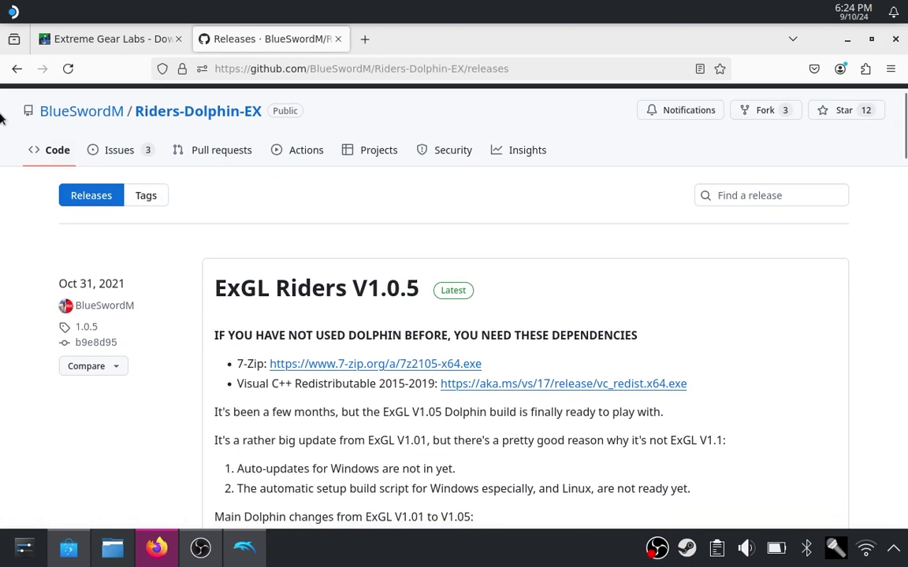
pyautogui.click(16, 69)
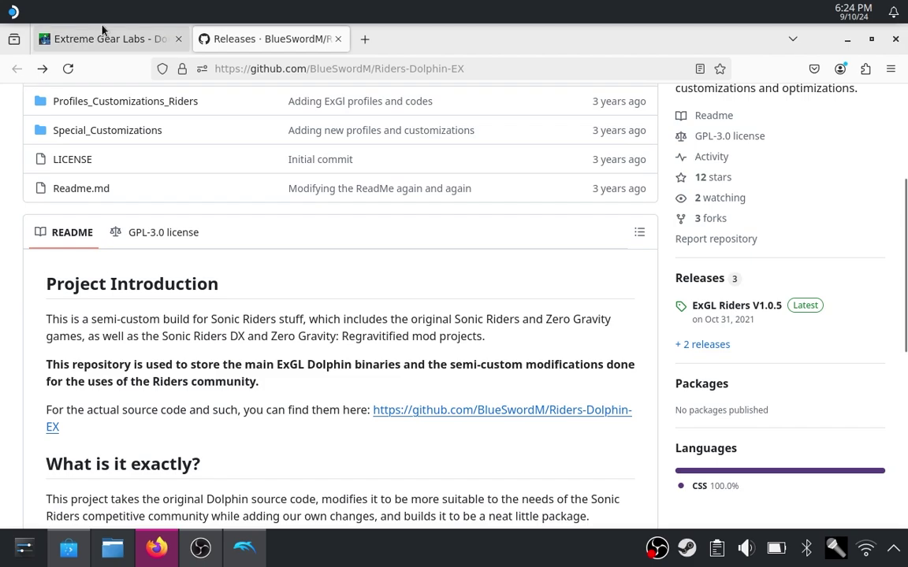
pyautogui.click(95, 31)
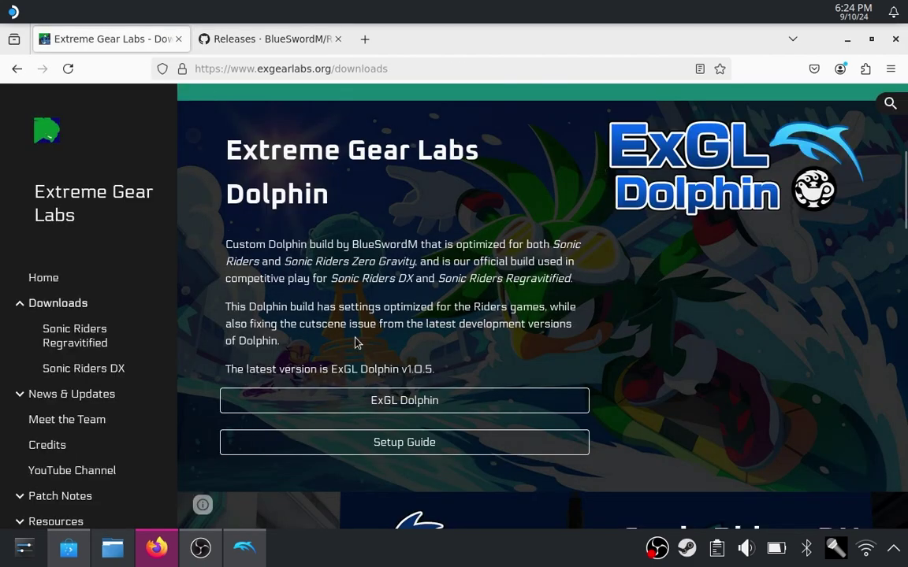
# Step: Scroll the Extreme Gear Labs page, then bring Dolphin Emulator 2409 with Sonic Riders forward
pyautogui.moveTo(280, 341); pyautogui.dragTo(287, 309)
pyautogui.click(288, 308)
pyautogui.scroll(-1, 905, 182)
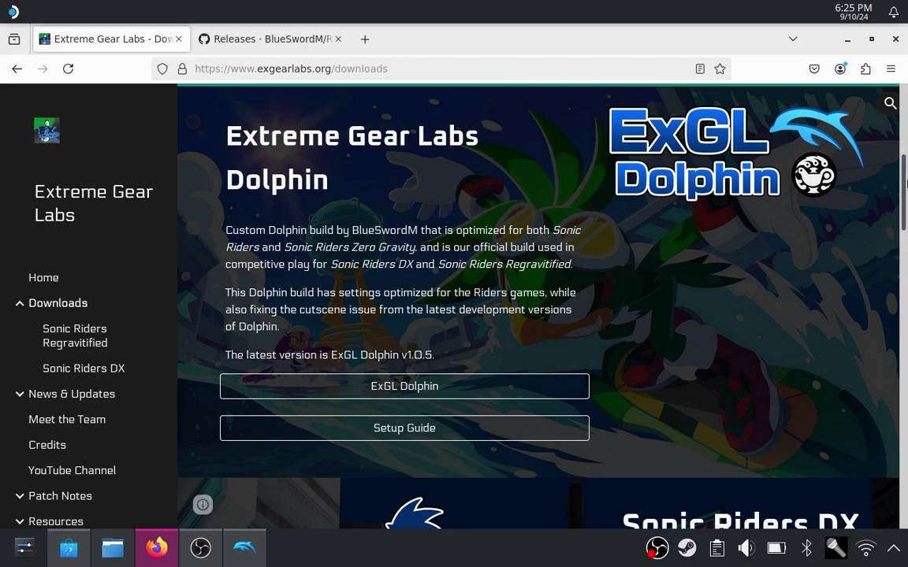
pyautogui.scroll(-1, 905, 183)
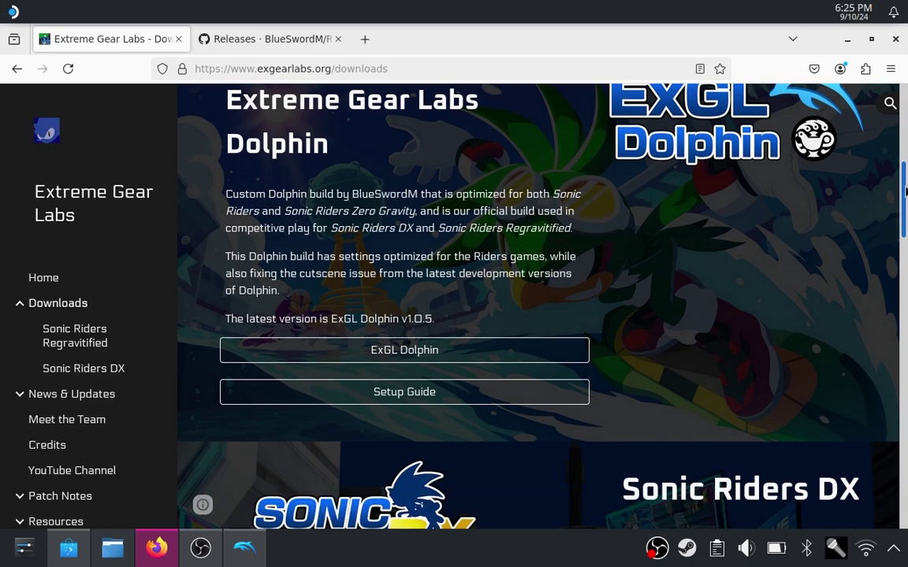
pyautogui.scroll(2, 903, 178)
pyautogui.scroll(-1, 903, 179)
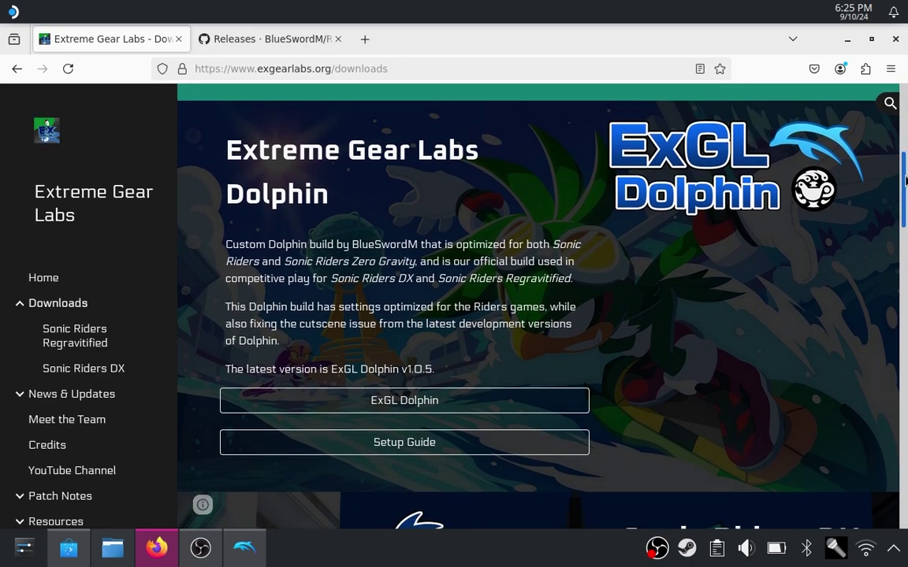
pyautogui.moveTo(905, 180); pyautogui.dragTo(904, 260)
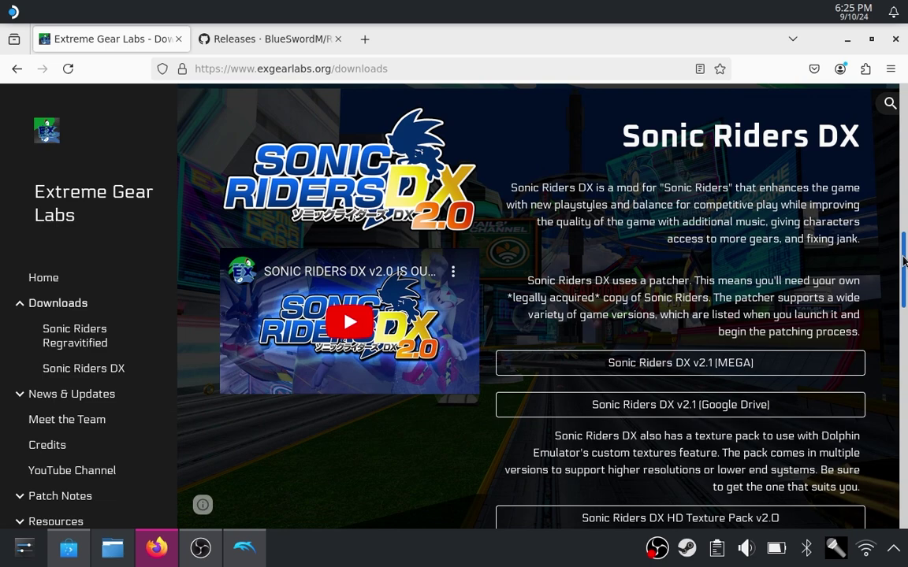
pyautogui.click(253, 561)
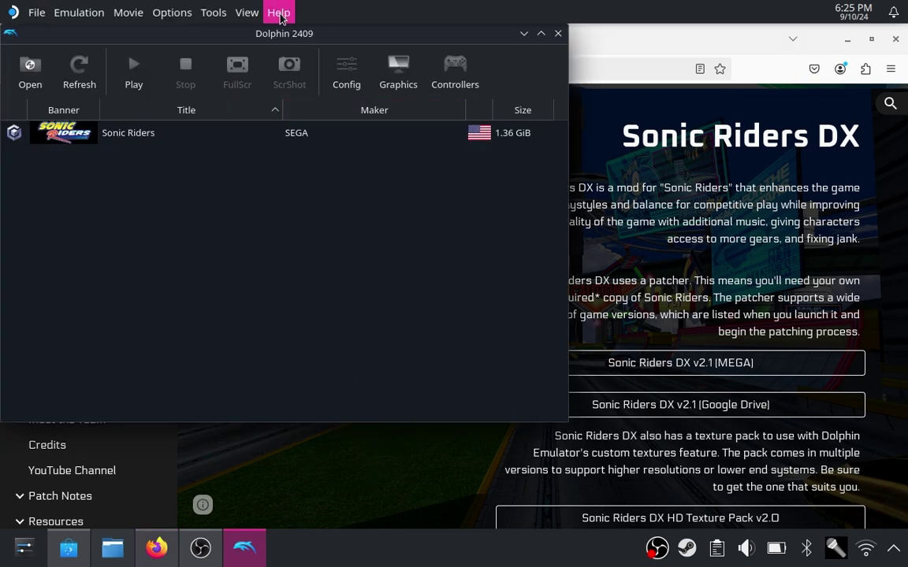
# Step: In Config > Paths, remove the old game folder entry and re-add Downloads as the only one
pyautogui.moveTo(263, 33); pyautogui.dragTo(416, 90)
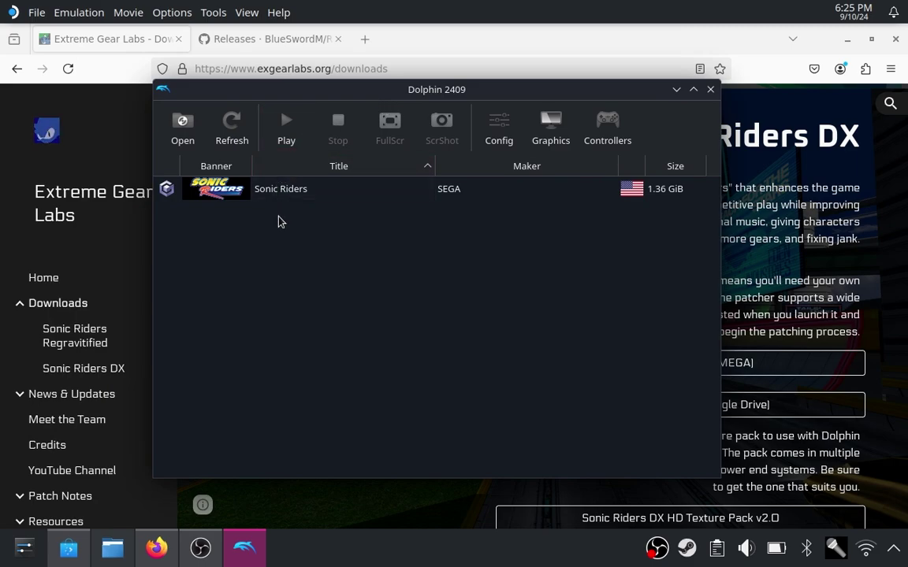
pyautogui.click(301, 199)
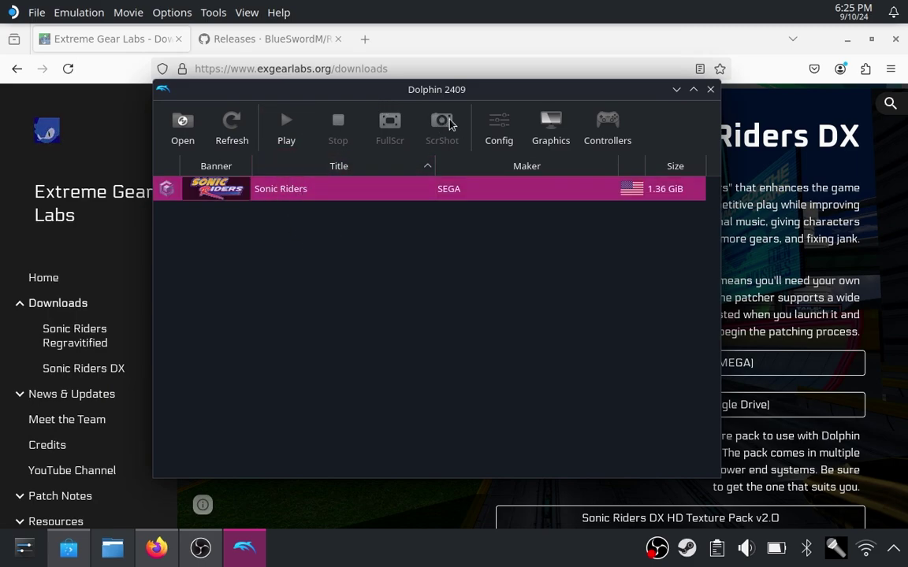
pyautogui.click(505, 130)
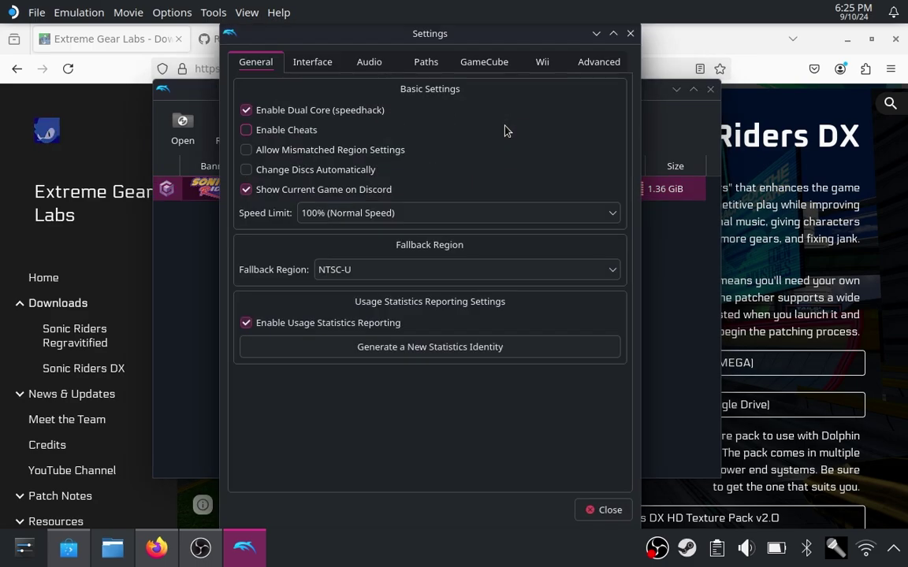
pyautogui.click(426, 61)
pyautogui.click(470, 180)
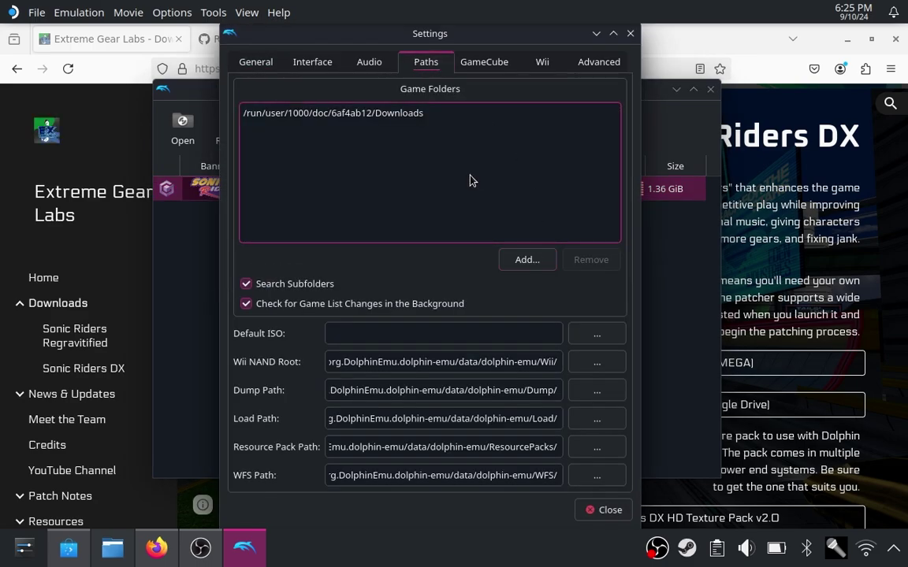
pyautogui.click(427, 115)
pyautogui.click(590, 259)
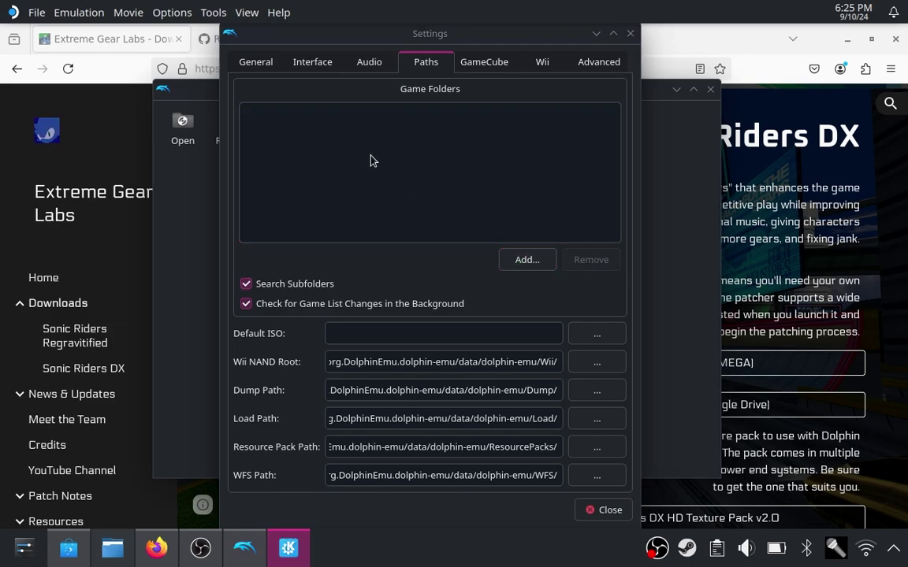
pyautogui.click(527, 260)
pyautogui.click(203, 149)
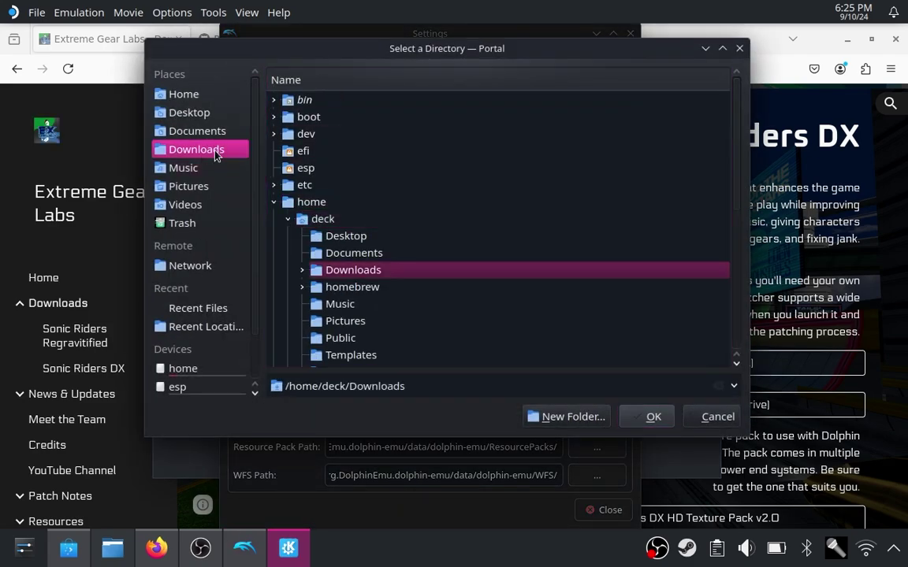
pyautogui.click(646, 417)
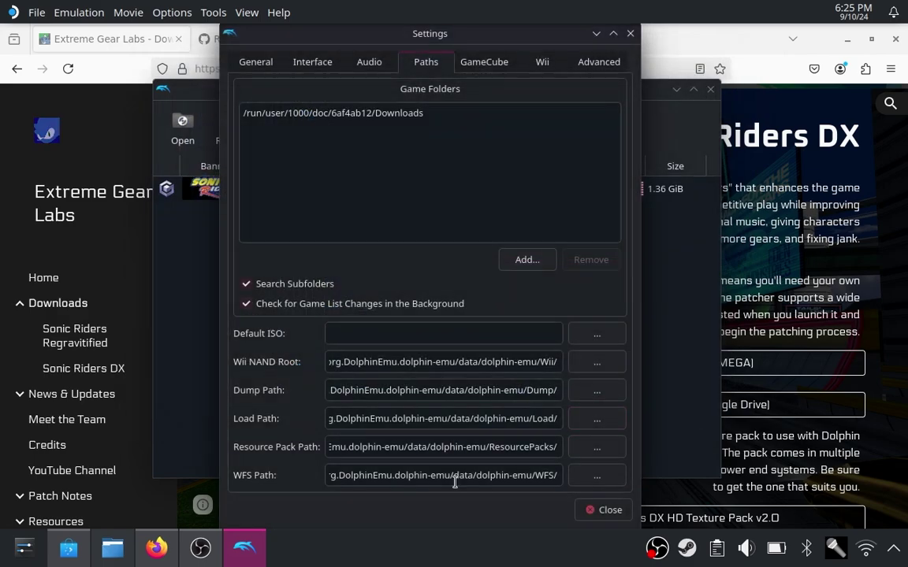
# Step: Confirm the Sonic Riders iso sits in Downloads and close the emulator Settings window
pyautogui.click(113, 548)
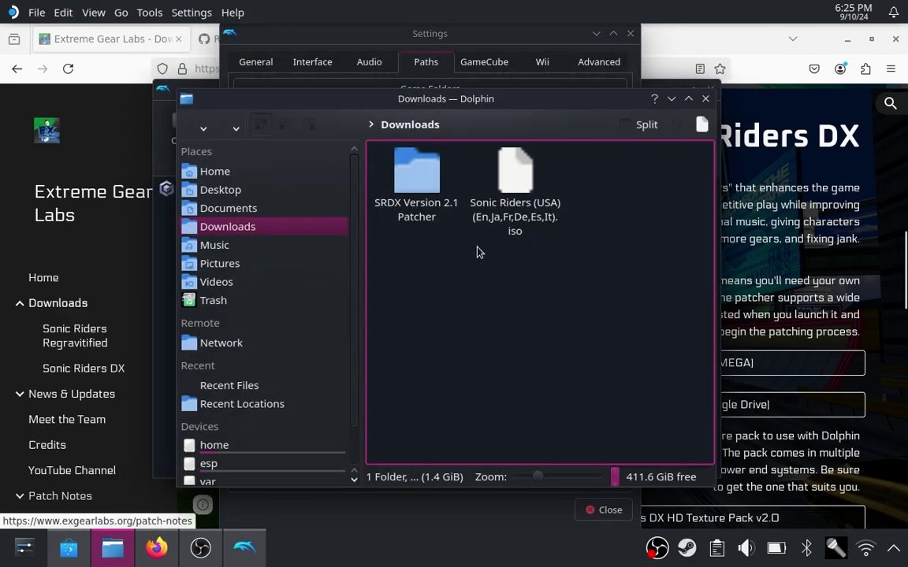
pyautogui.click(512, 169)
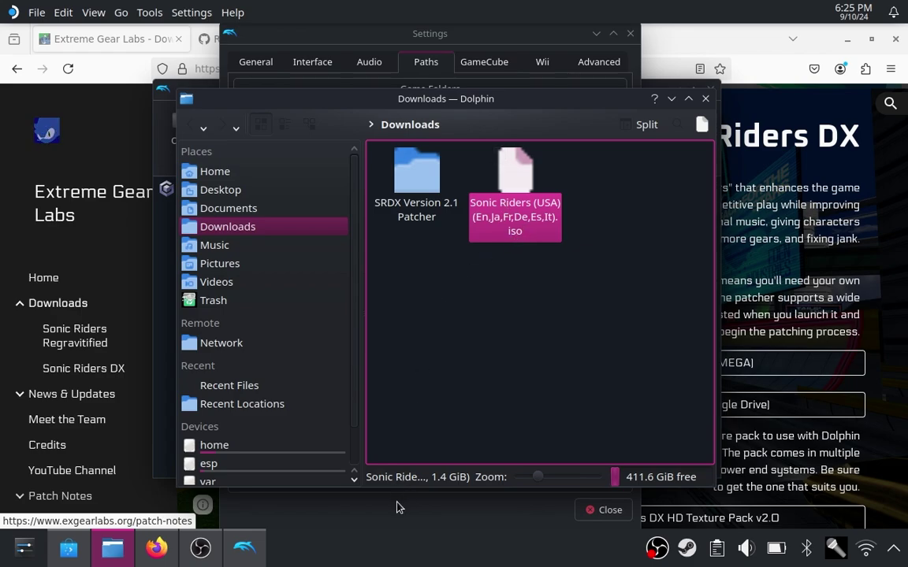
pyautogui.press('Return')
pyautogui.click(587, 509)
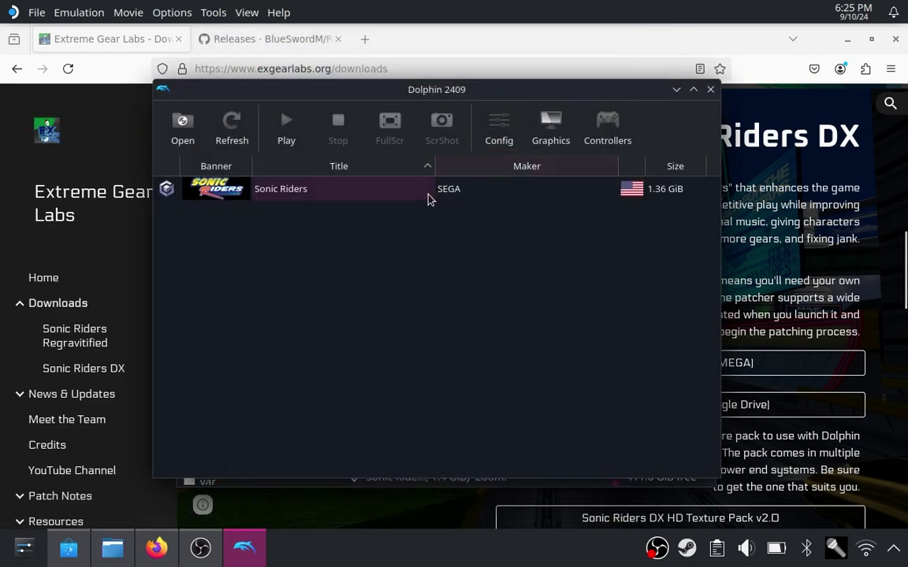
pyautogui.rightClick(404, 193)
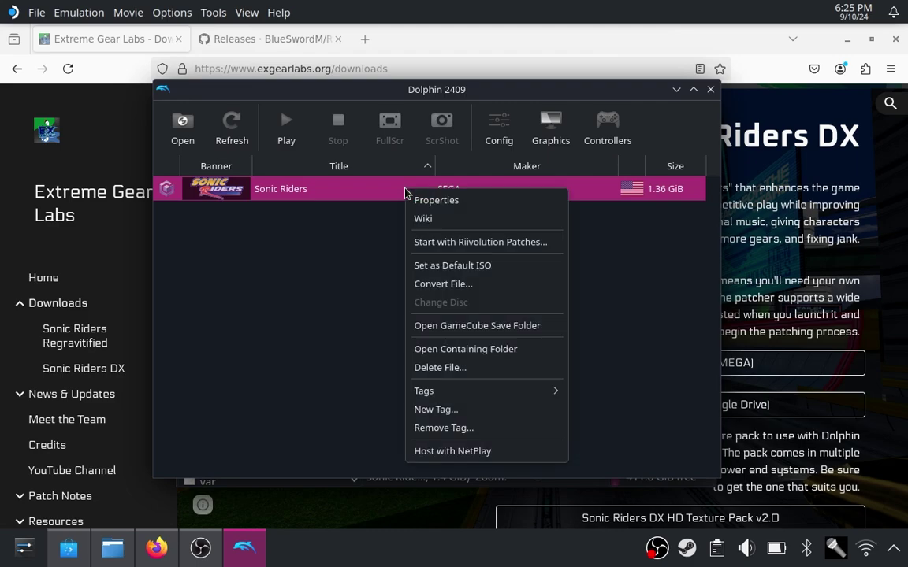
pyautogui.click(429, 285)
pyautogui.click(399, 120)
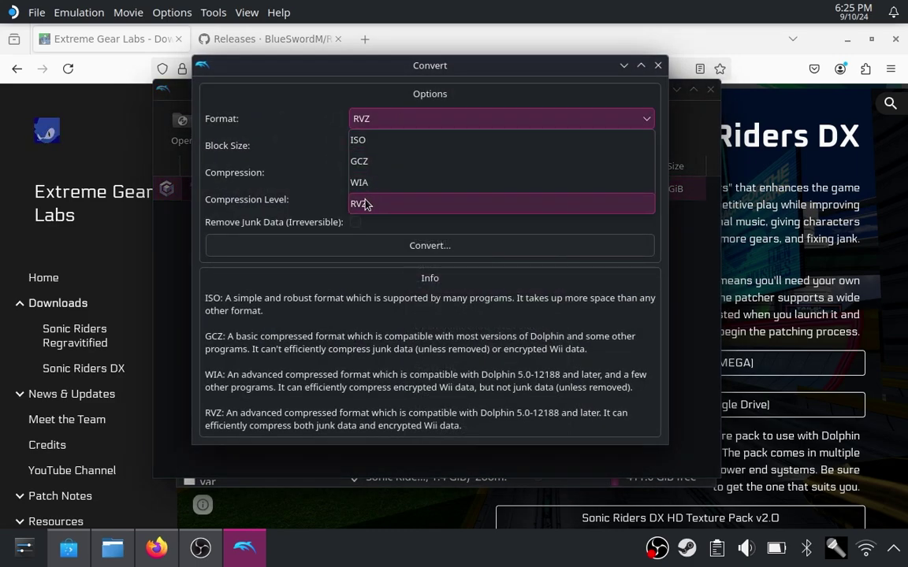
pyautogui.click(430, 144)
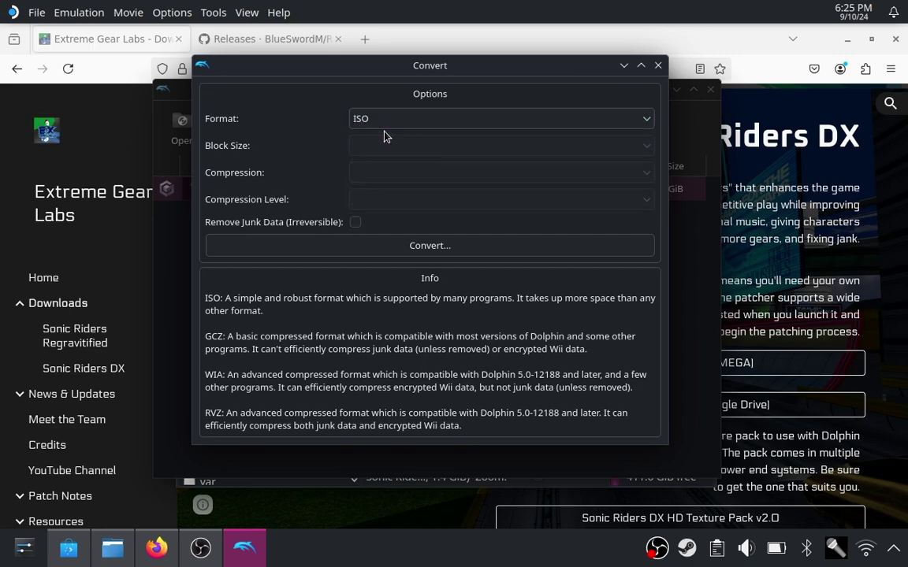
pyautogui.click(655, 66)
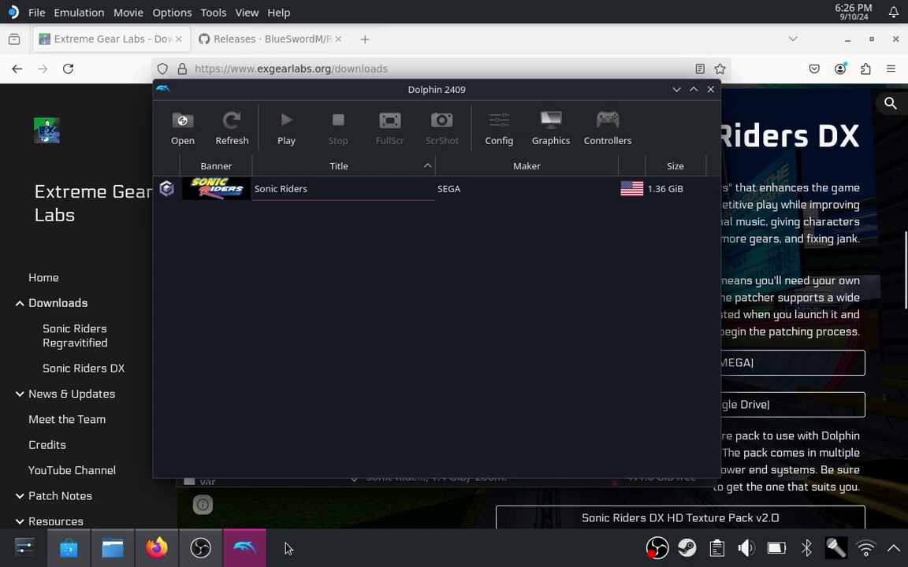
# Step: Minimize the emulator and open the SRDX Version 2.1 Patcher folder
pyautogui.click(676, 89)
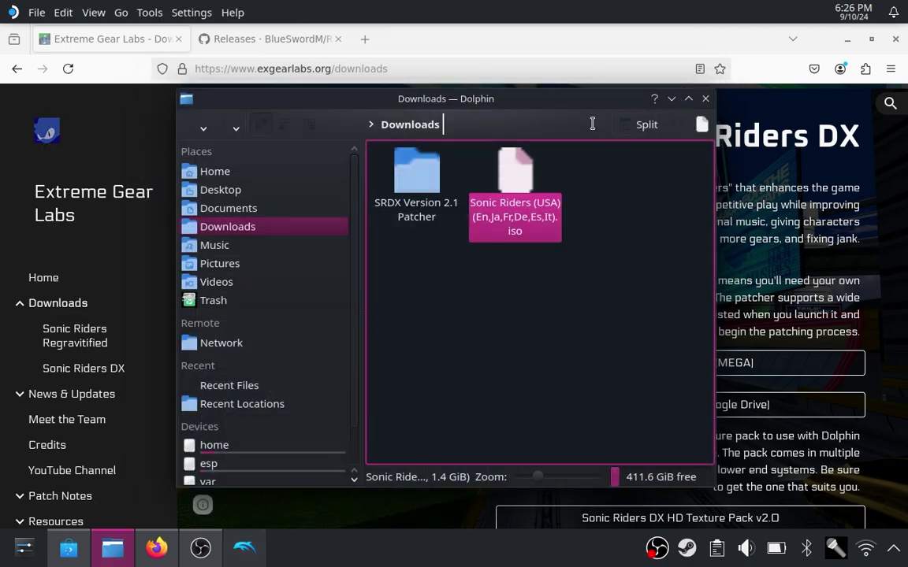
pyautogui.moveTo(550, 107); pyautogui.dragTo(607, 118)
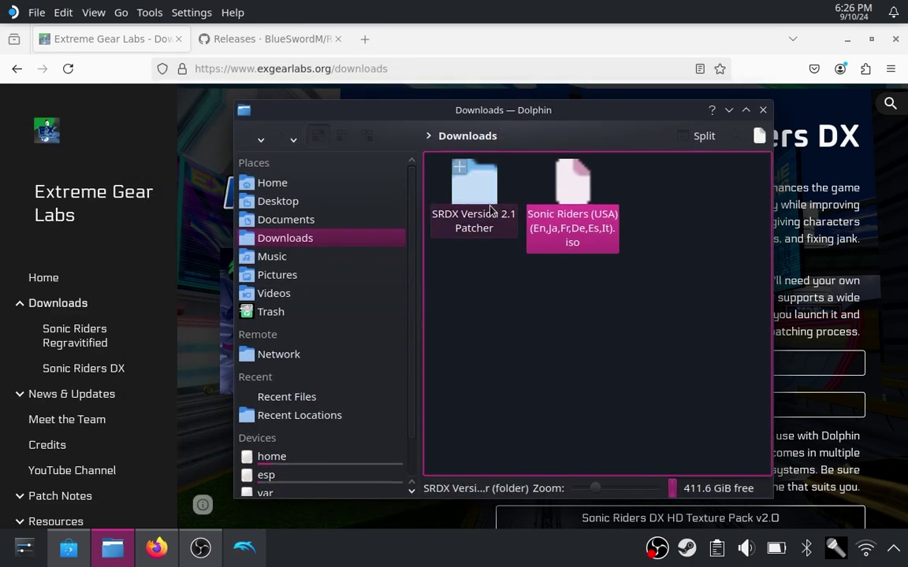
pyautogui.click(490, 208)
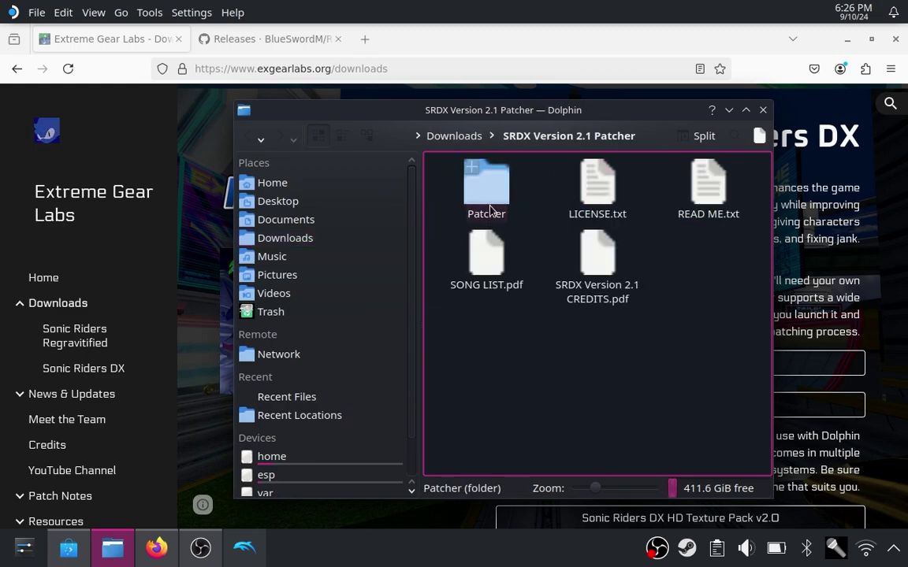
# Step: Read READ ME.txt's Linux instructions in Kate, noting the .NET 5 Runtime prerequisite
pyautogui.click(723, 194)
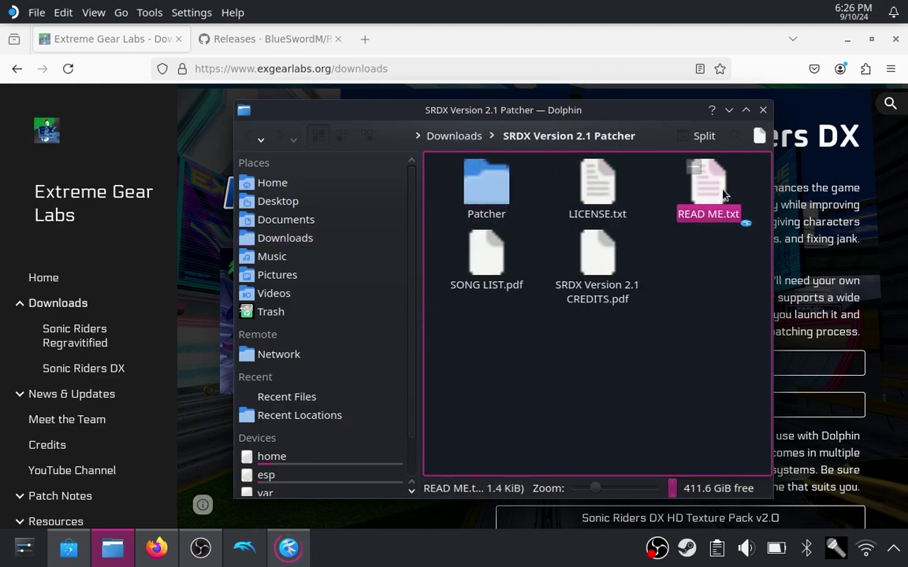
pyautogui.scroll(3, 535, 257)
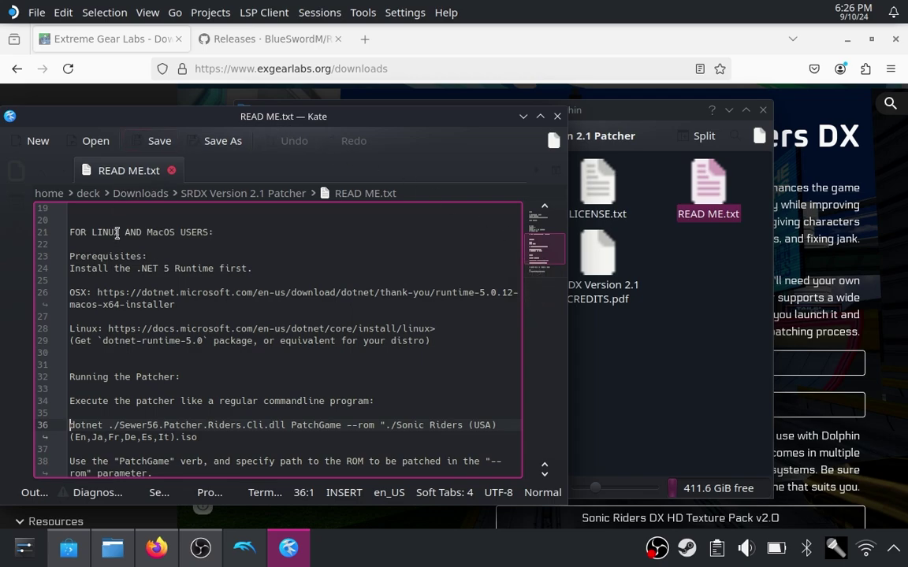
pyautogui.moveTo(150, 268); pyautogui.dragTo(230, 269)
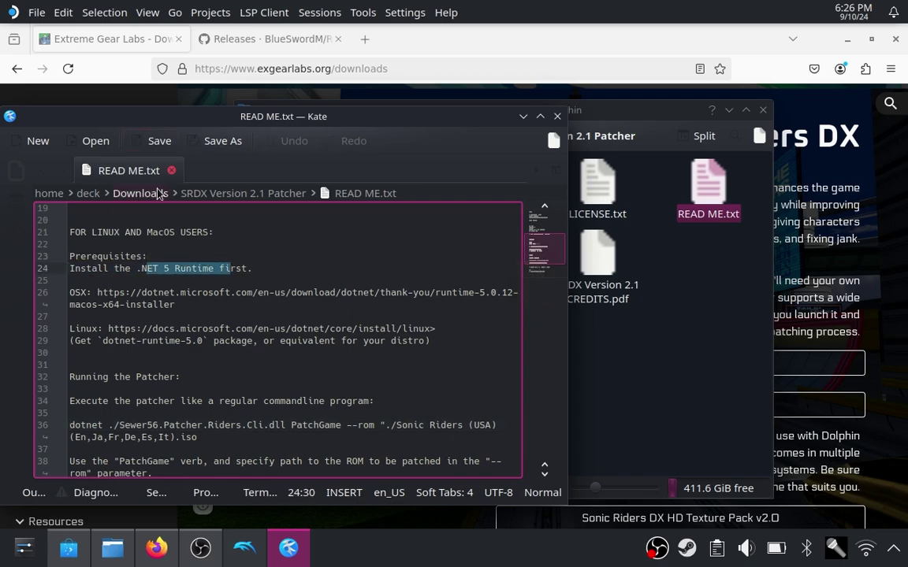
pyautogui.click(522, 117)
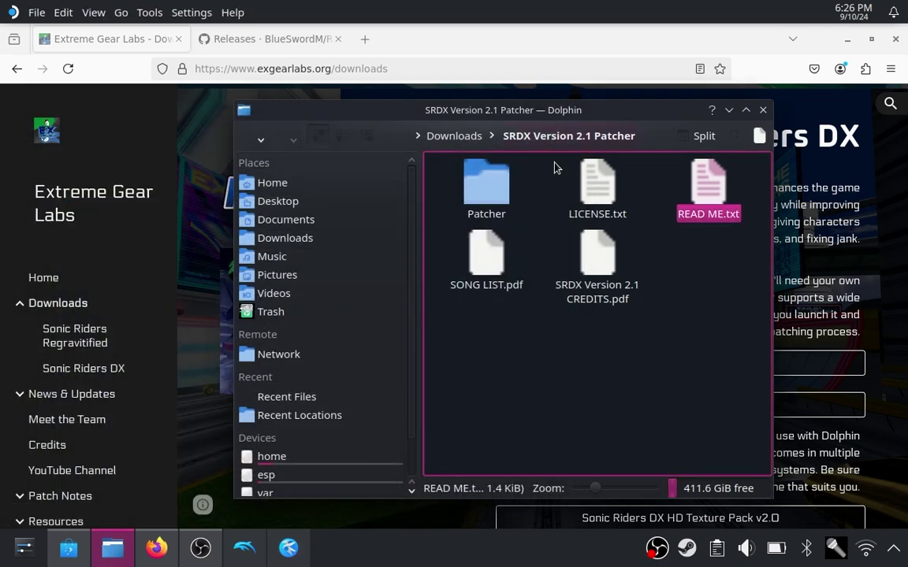
pyautogui.click(590, 318)
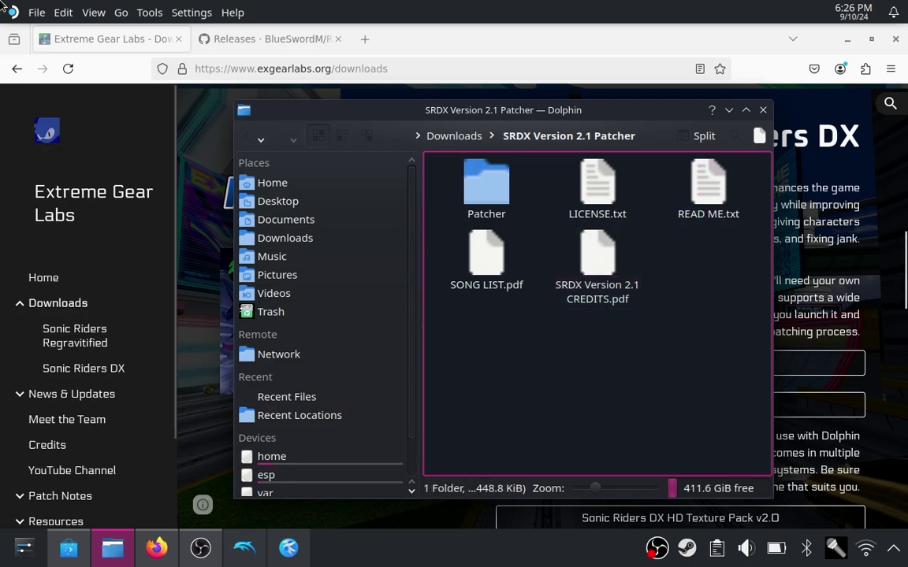
pyautogui.click(24, 547)
# Step: Launch Konsole and run 'sudo steamos-readonly disable', entering the sudo password
pyautogui.moveTo(98, 271)
pyautogui.moveTo(89, 358)
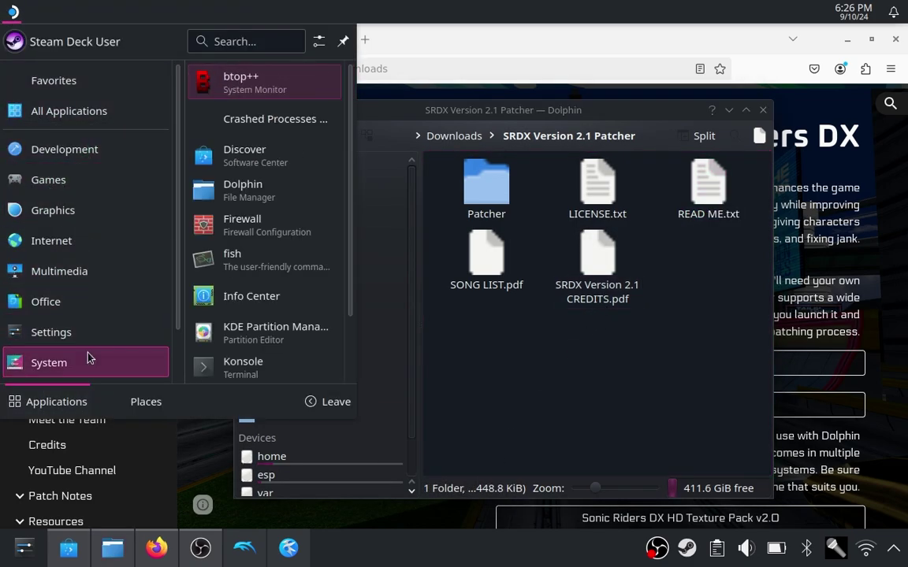
pyautogui.click(203, 362)
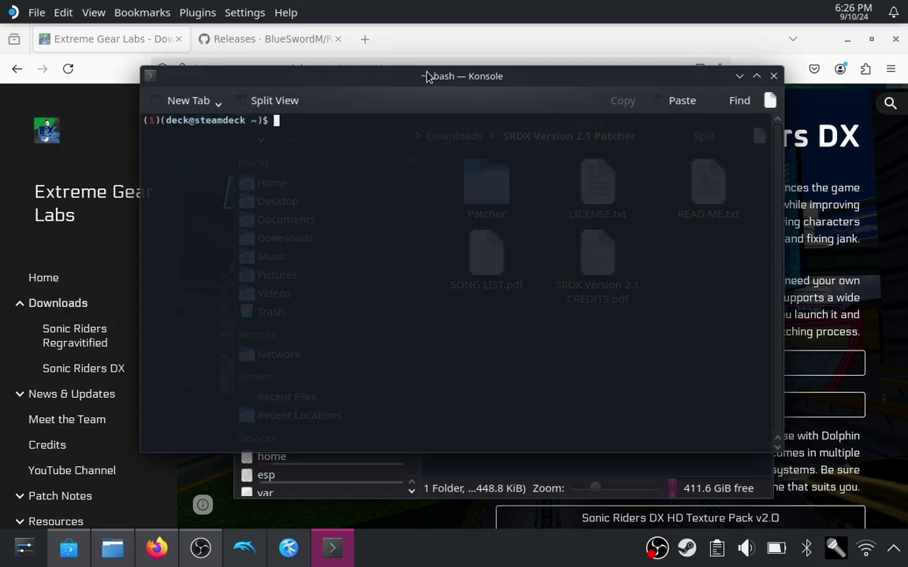
pyautogui.moveTo(426, 75); pyautogui.dragTo(417, 106)
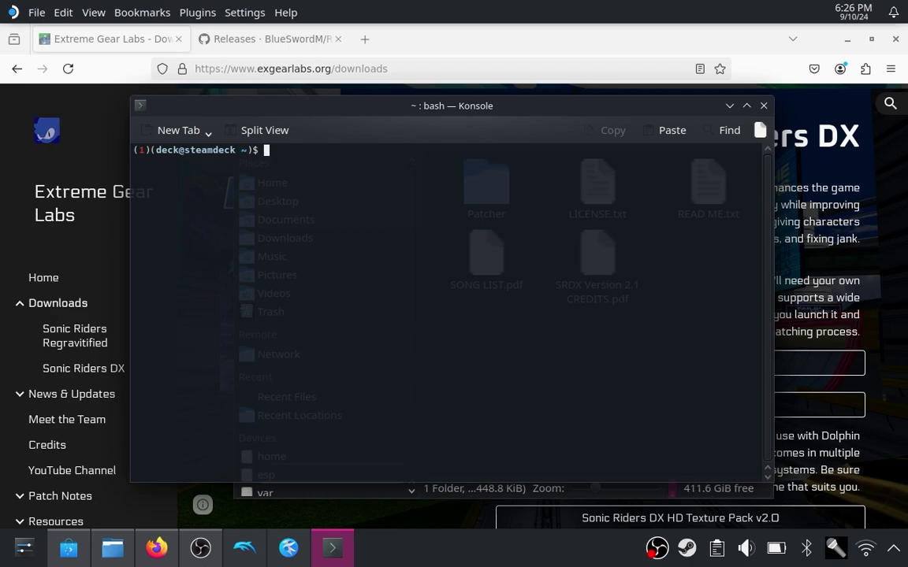
pyautogui.write('sudo ')
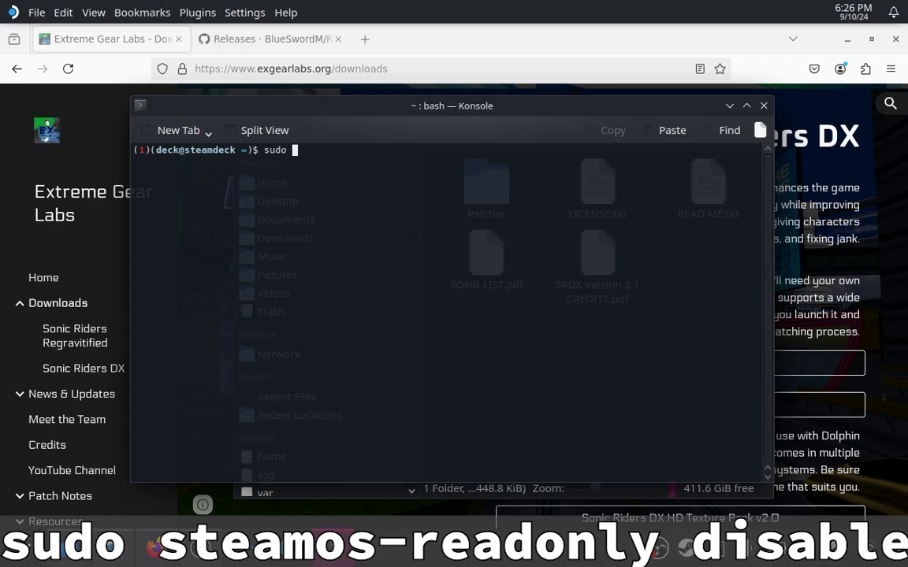
pyautogui.write('steamos')
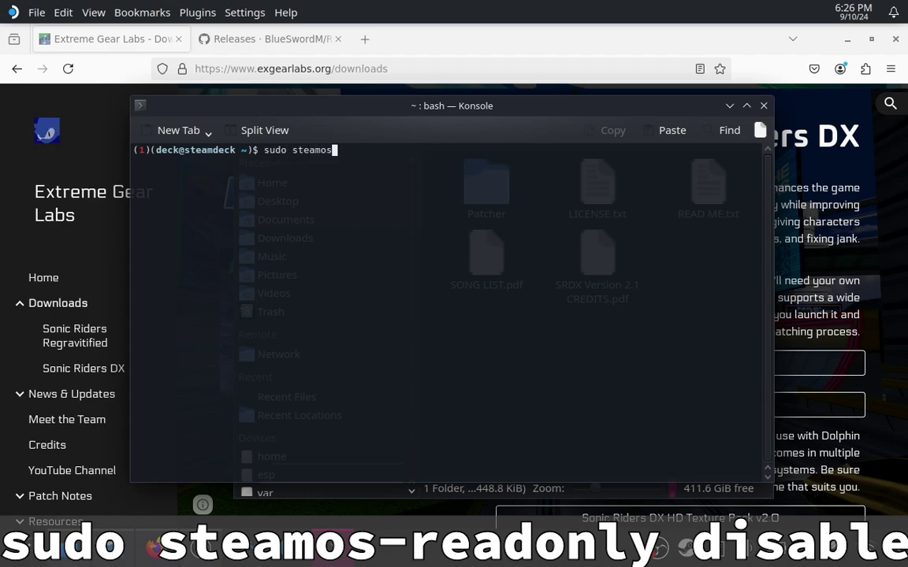
pyautogui.write('-readonl')
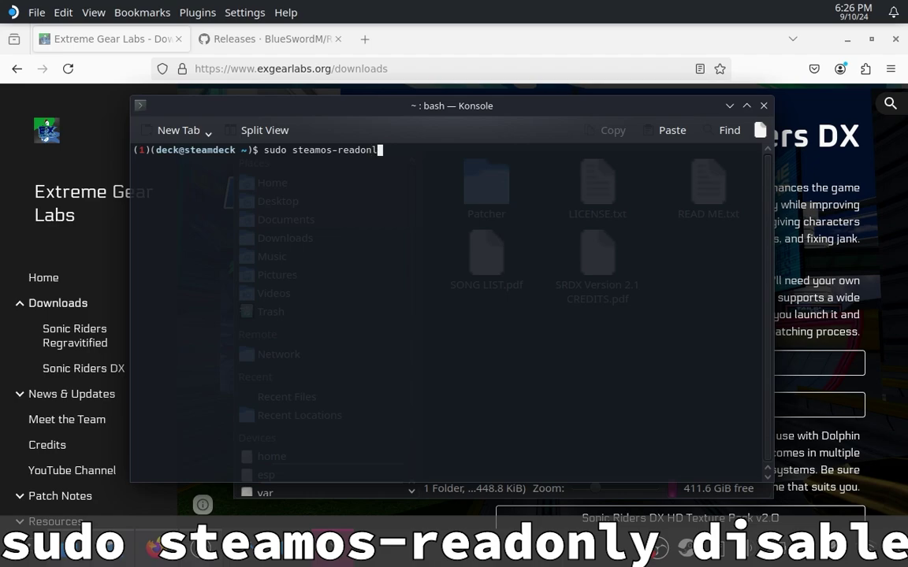
pyautogui.write('y disable')
pyautogui.press('Return')
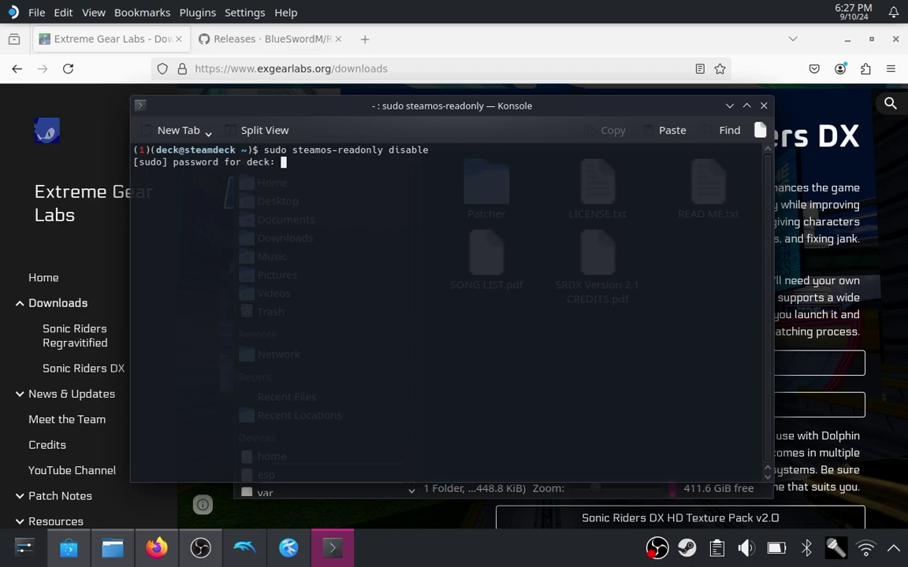
pyautogui.press('Return')
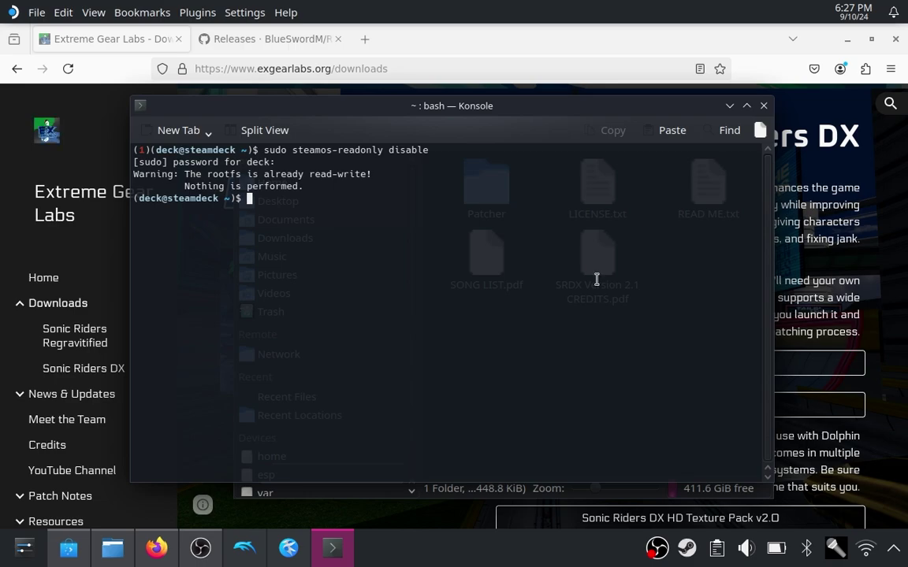
# Step: Initialise the pacman keyring with 'sudo pacman-key --init', correcting the typos in the command
pyautogui.write('sudo pack')
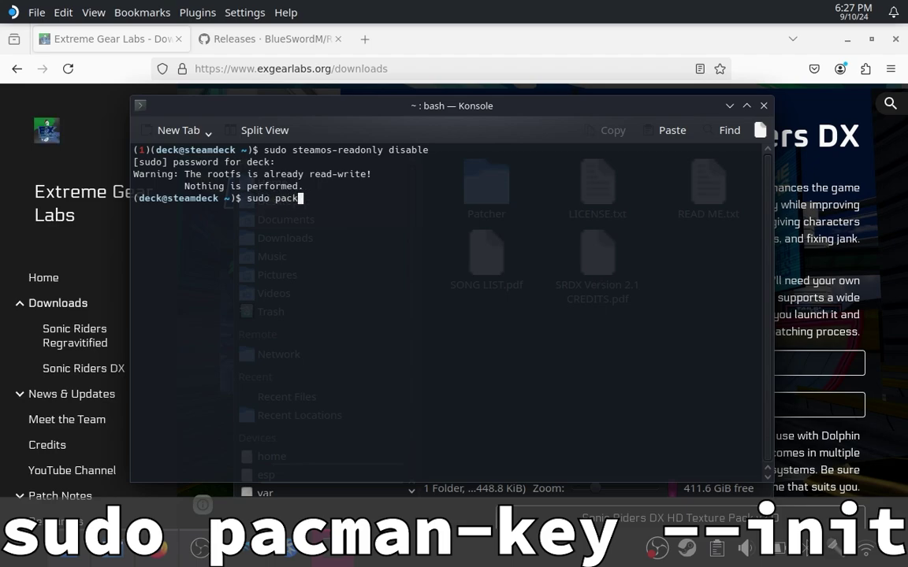
pyautogui.press('BackSpace')
pyautogui.write('man ')
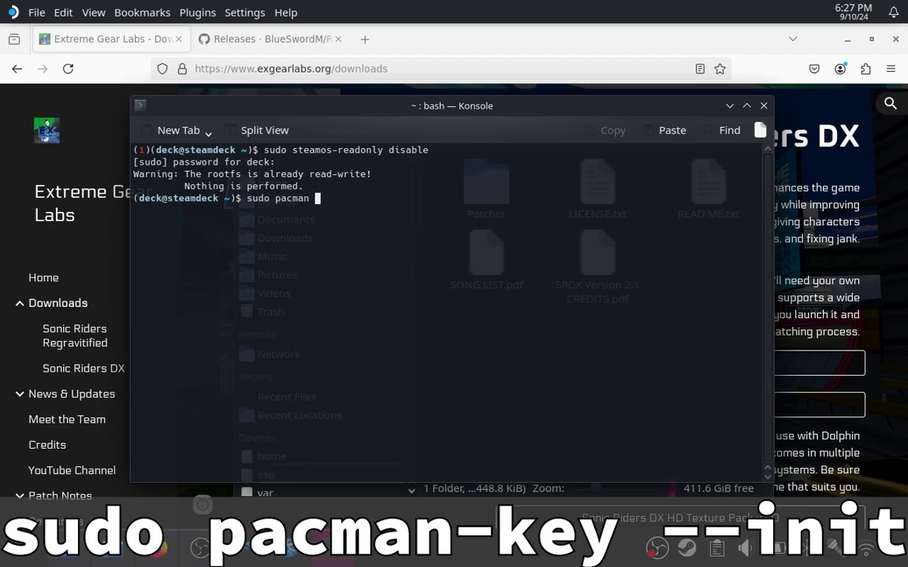
pyautogui.write('-key')
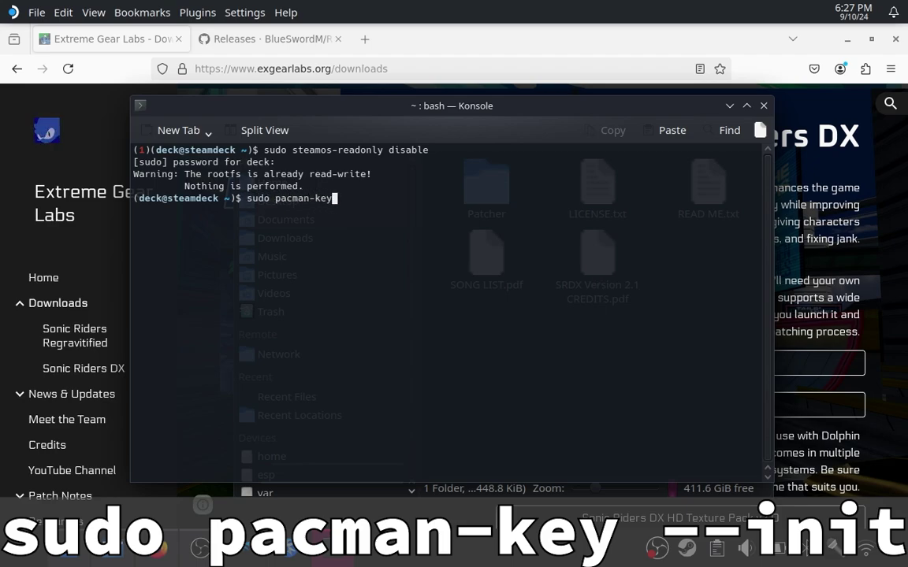
pyautogui.write(' --iniot')
pyautogui.press('Return')
pyautogui.press('Up')
pyautogui.press('BackSpace')
pyautogui.press('BackSpace')
pyautogui.write('t')
pyautogui.press('Return')
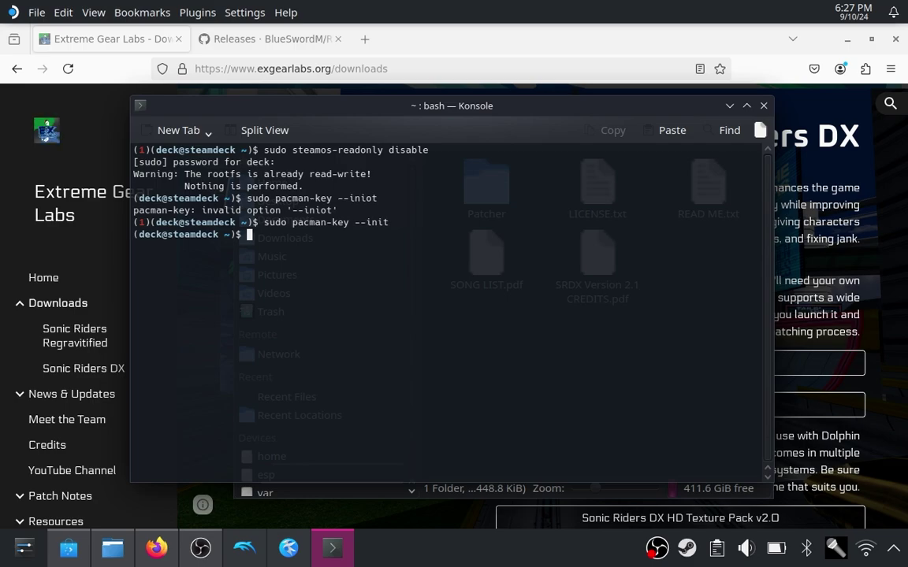
# Step: Populate the keyring with the archlinux keys using 'sudo pacman-key --populate archlinux'
pyautogui.press('Up')
pyautogui.press('BackSpace')
pyautogui.press('BackSpace')
pyautogui.press('BackSpace')
pyautogui.press('BackSpace')
pyautogui.press('BackSpace')
pyautogui.press('BackSpace')
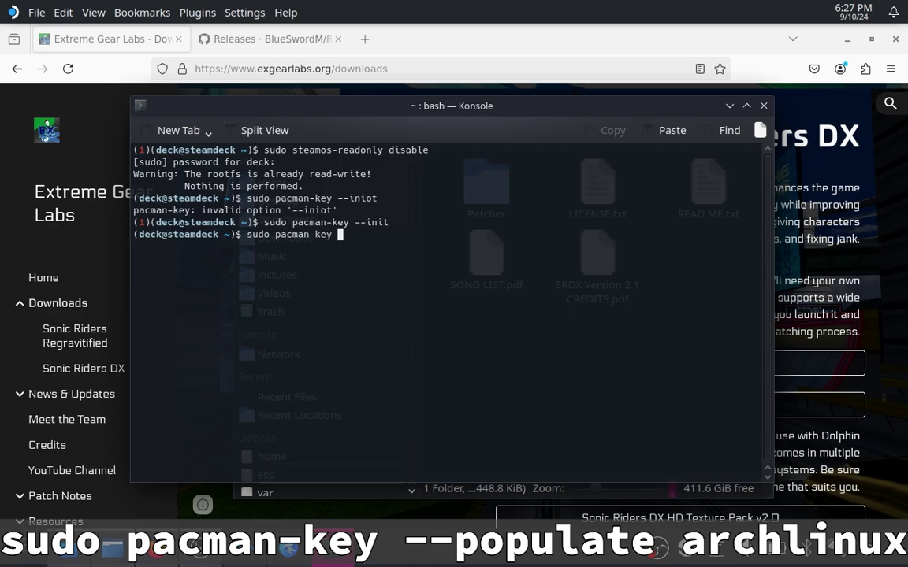
pyautogui.write('--po')
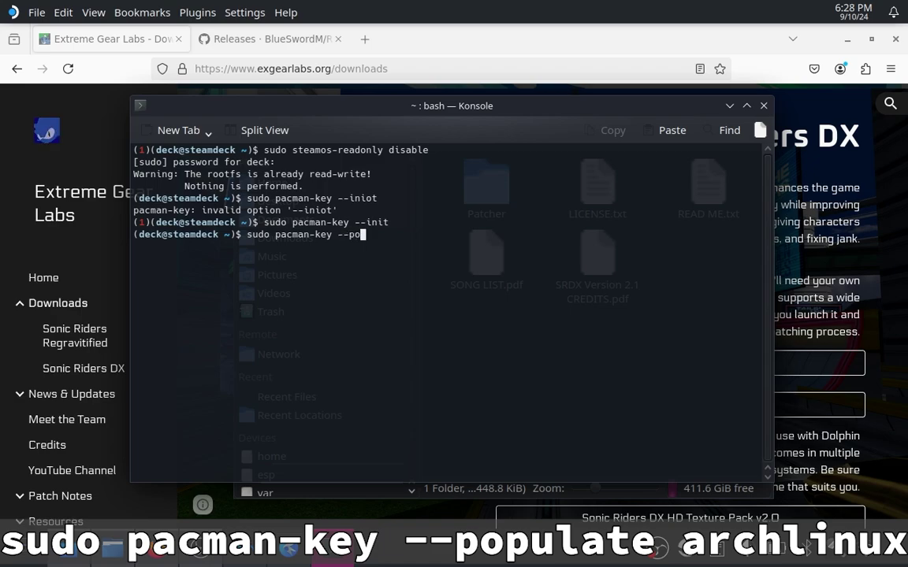
pyautogui.write('pulate ar')
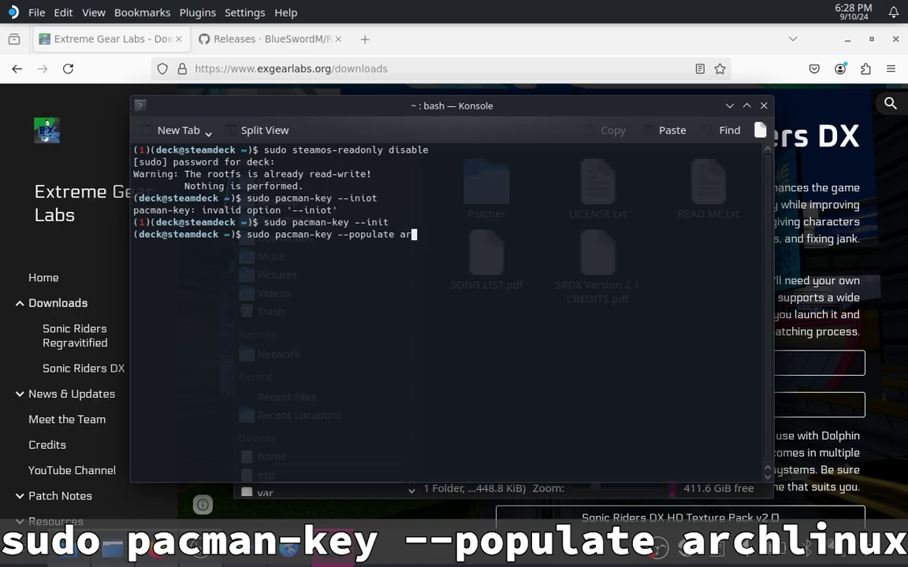
pyautogui.write('chlinuxd')
pyautogui.press('Return')
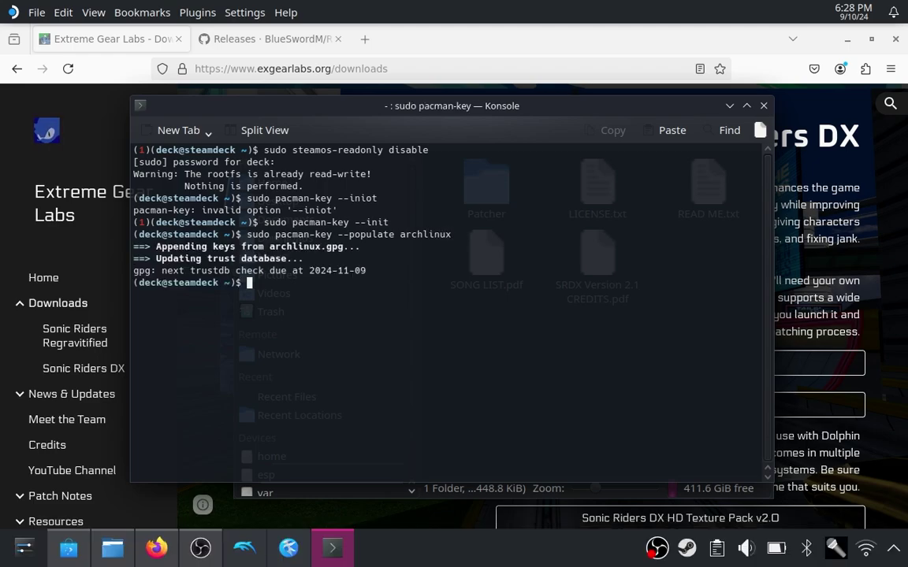
# Step: Populate the keyring with the holo keys using 'sudo pacman-key --populate holo'
pyautogui.press('Up')
pyautogui.press('BackSpace')
pyautogui.press('BackSpace')
pyautogui.press('BackSpace')
pyautogui.press('BackSpace')
pyautogui.press('BackSpace')
pyautogui.press('BackSpace')
pyautogui.press('BackSpace')
pyautogui.press('BackSpace')
pyautogui.press('BackSpace')
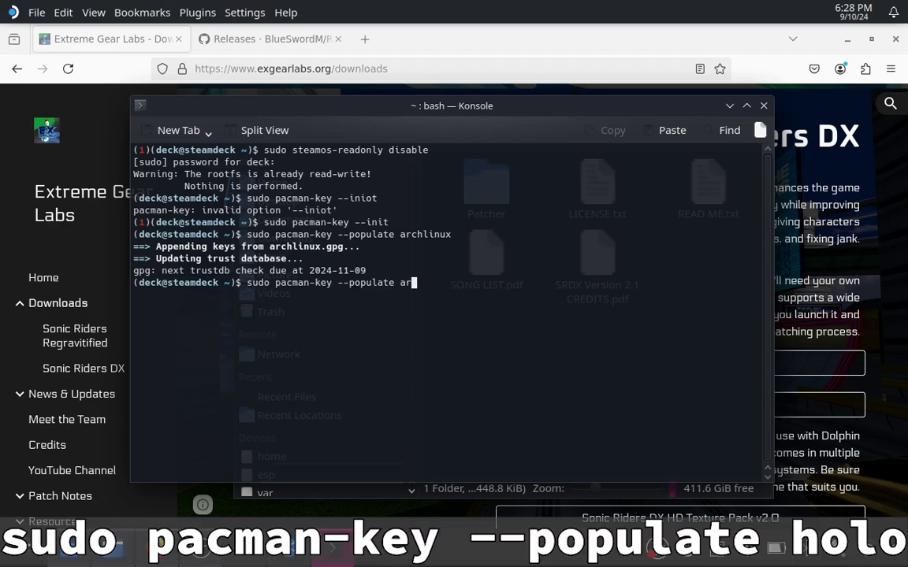
pyautogui.write('holo')
pyautogui.press('Return')
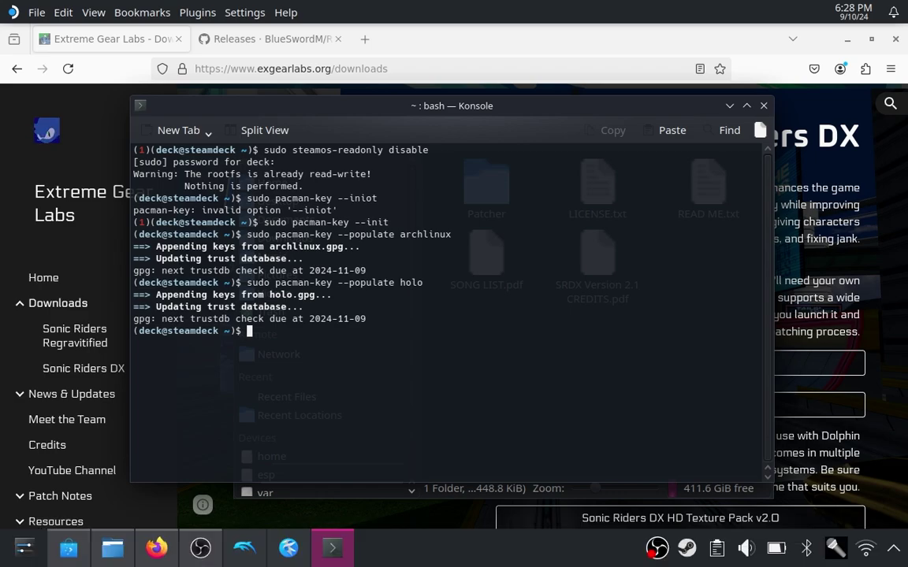
pyautogui.press('Up')
pyautogui.press('BackSpace')
pyautogui.press('BackSpace')
pyautogui.press('BackSpace')
pyautogui.press('BackSpace')
pyautogui.press('BackSpace')
pyautogui.press('BackSpace')
pyautogui.press('BackSpace')
pyautogui.press('BackSpace')
pyautogui.press('BackSpace')
pyautogui.press('BackSpace')
pyautogui.press('BackSpace')
pyautogui.press('BackSpace')
pyautogui.press('BackSpace')
pyautogui.press('BackSpace')
pyautogui.press('BackSpace')
pyautogui.press('BackSpace')
pyautogui.press('BackSpace')
pyautogui.press('BackSpace')
pyautogui.press('BackSpace')
pyautogui.press('BackSpace')
# Step: Run 'sudo pacman -S dotnet-runtime' and answer y at the Proceed prompt to install it
pyautogui.write('-S ')
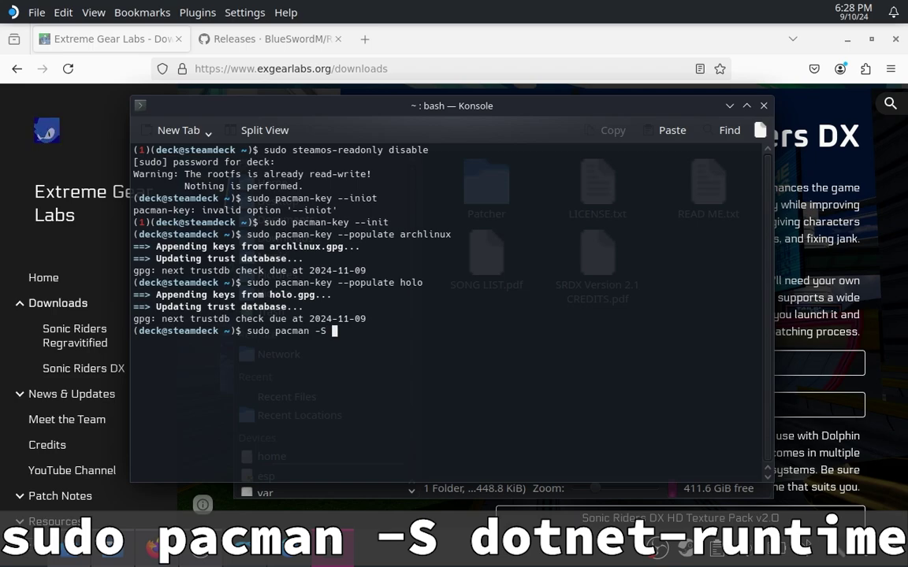
pyautogui.write('dotnet-')
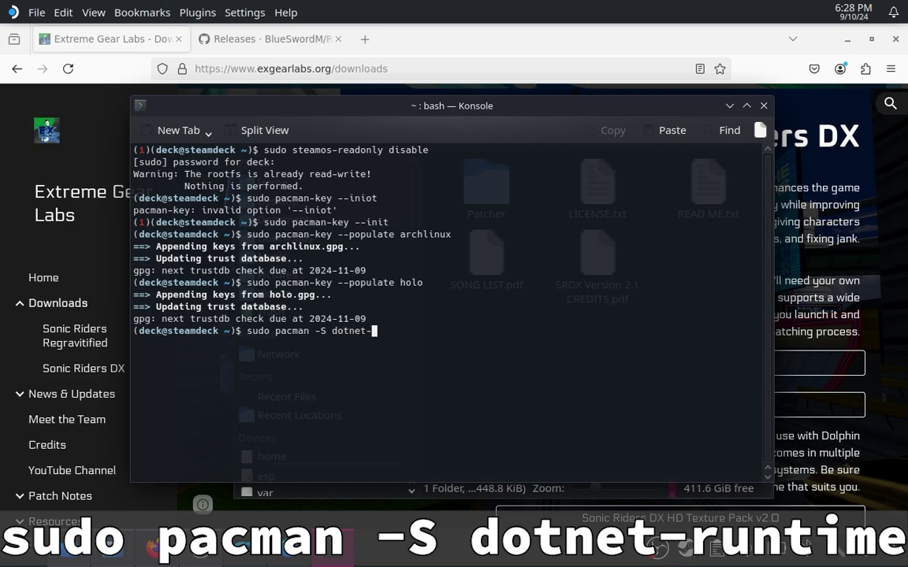
pyautogui.write('runtime')
pyautogui.press('Return')
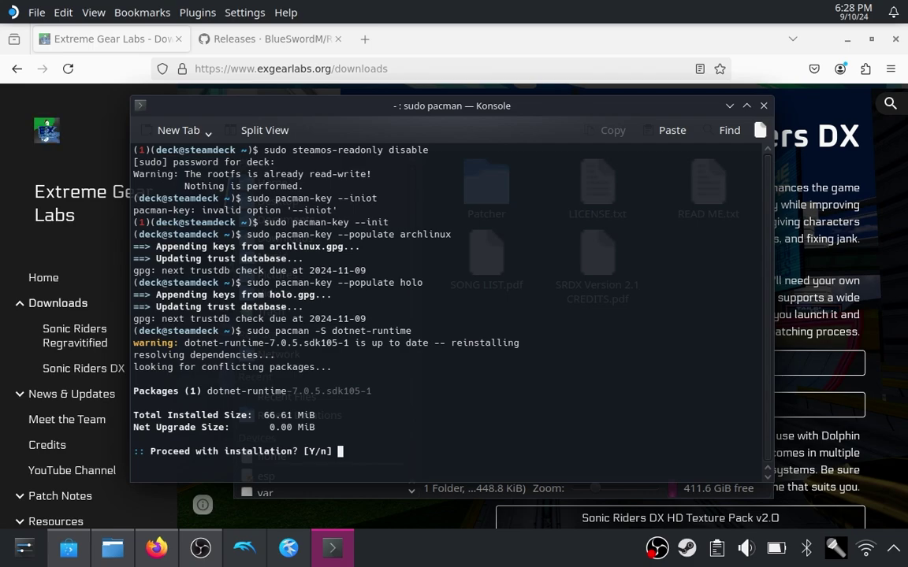
pyautogui.write('y')
pyautogui.press('Delete')
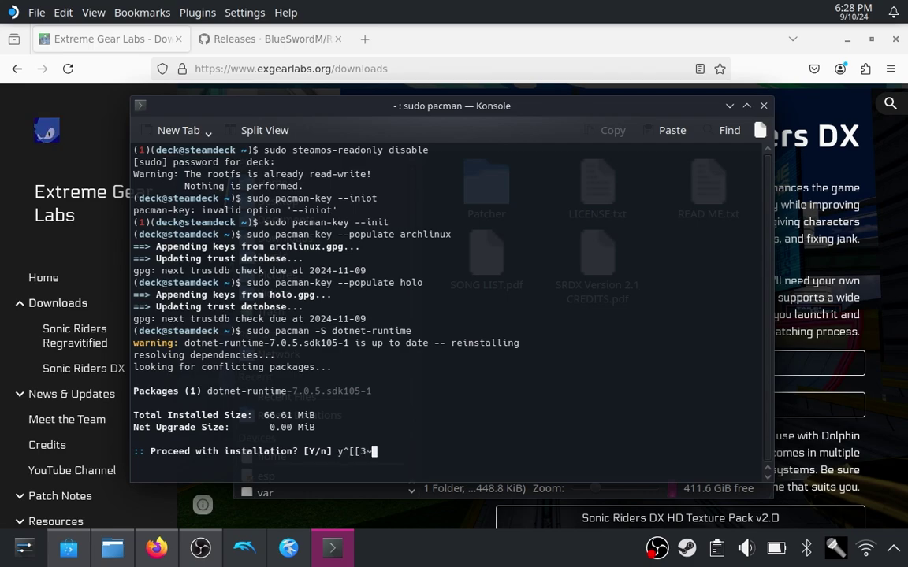
pyautogui.press('BackSpace')
pyautogui.press('BackSpace')
pyautogui.press('BackSpace')
pyautogui.press('BackSpace')
pyautogui.press('BackSpace')
pyautogui.write('y')
pyautogui.press('Return')
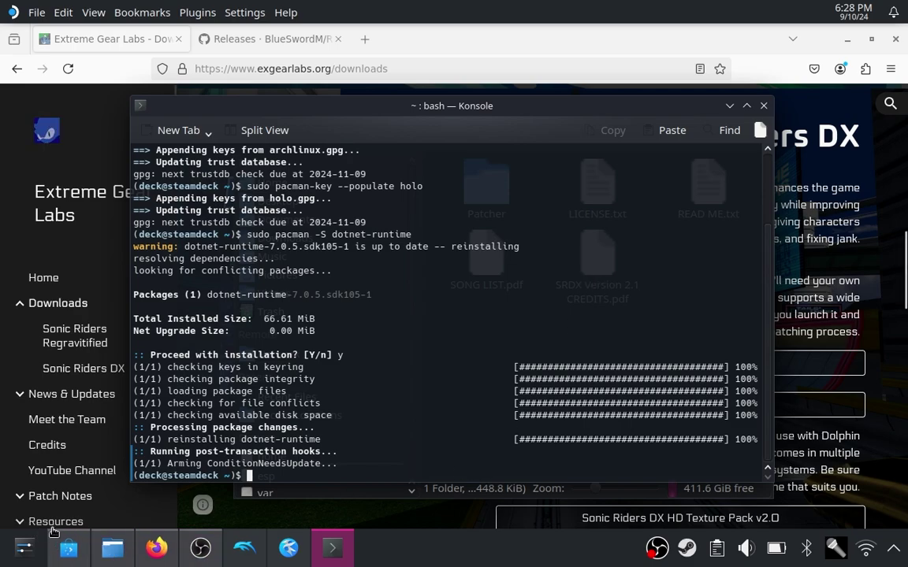
pyautogui.click(113, 548)
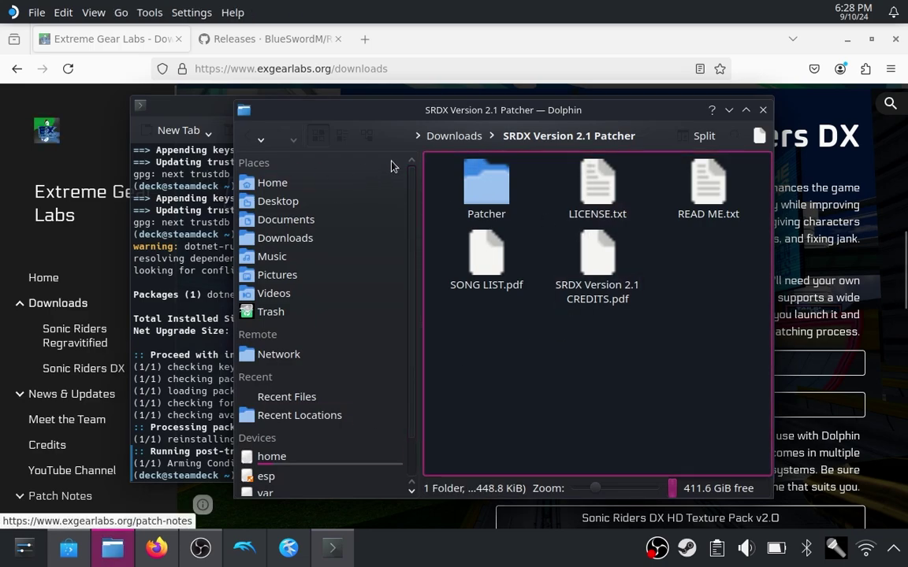
# Step: Cut the Sonic Riders (USA) ISO from Downloads and paste it into SRDX Version 2.1 Patcher > Patcher
pyautogui.click(449, 136)
pyautogui.click(573, 193)
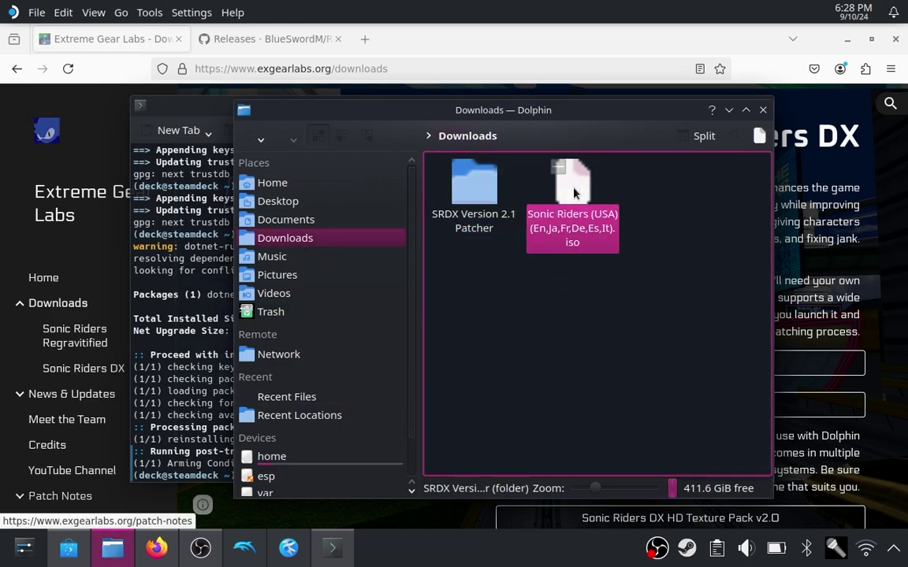
pyautogui.rightClick(576, 199)
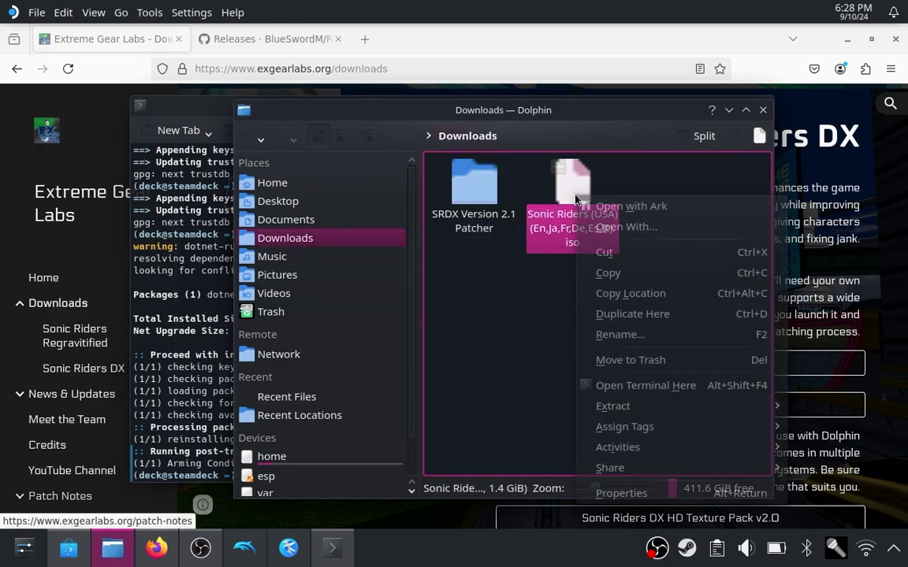
pyautogui.click(618, 252)
pyautogui.doubleClick(481, 189)
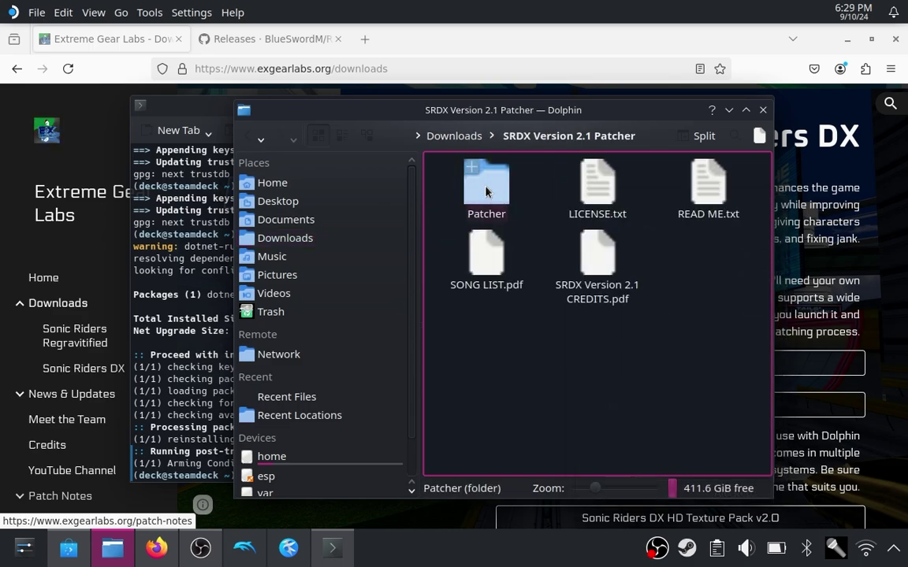
pyautogui.doubleClick(486, 191)
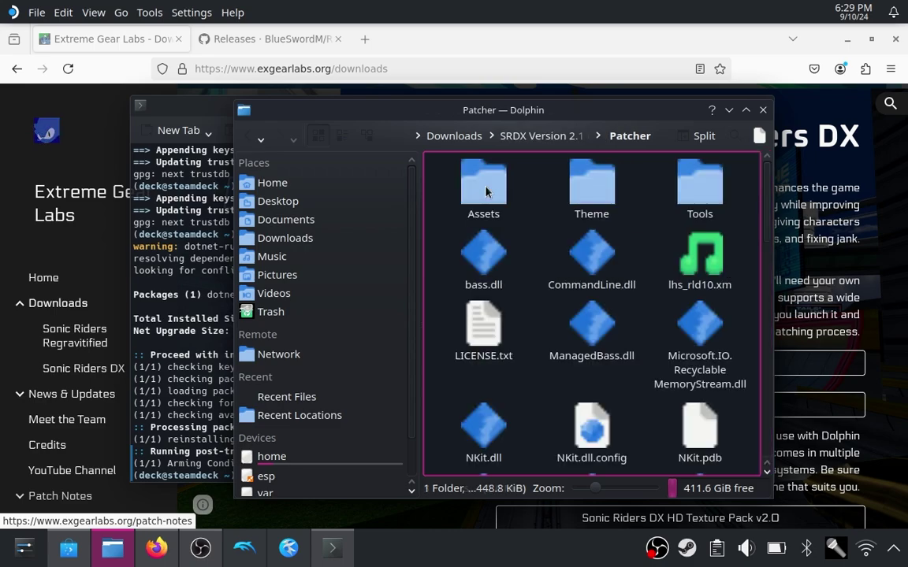
pyautogui.rightClick(531, 240)
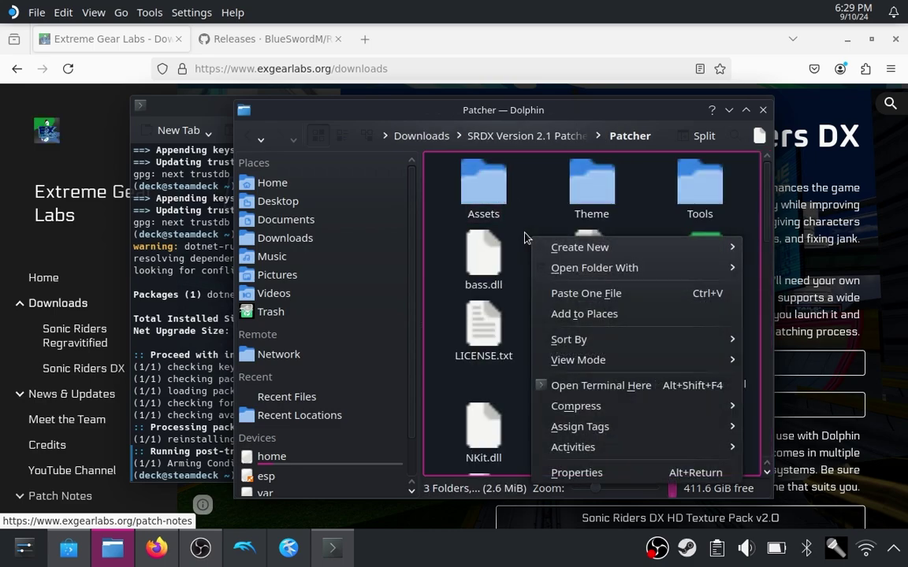
pyautogui.click(575, 295)
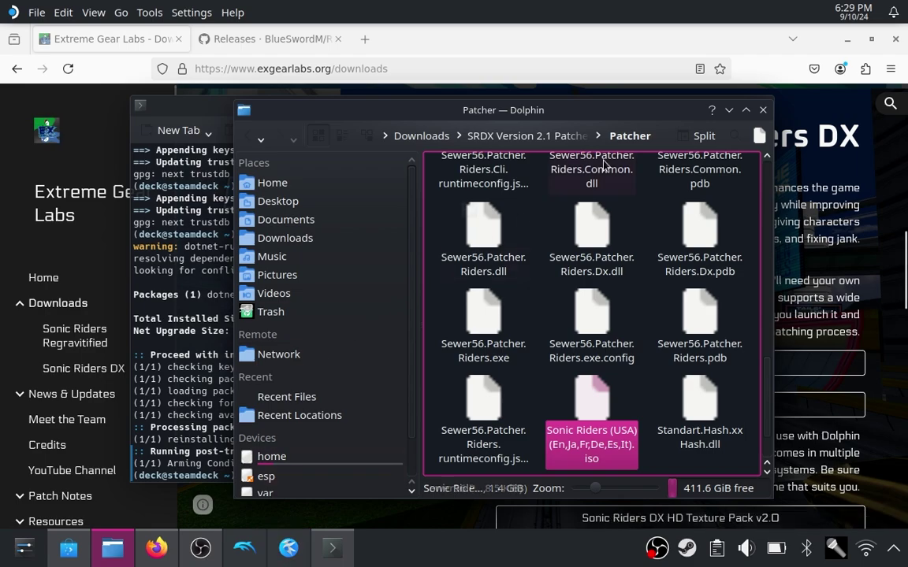
pyautogui.click(543, 134)
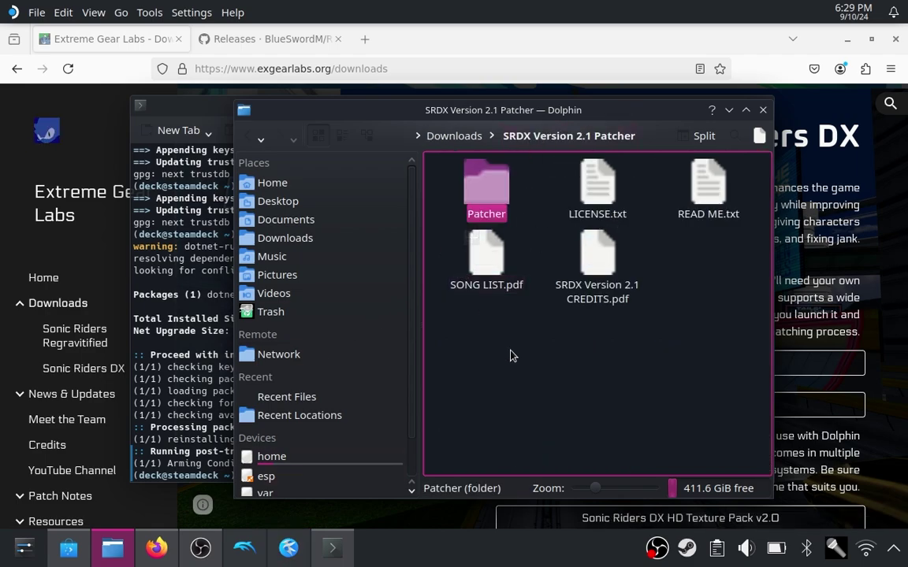
# Step: Copy the dotnet PatchGame command on line 36 of READ ME.txt in Kate
pyautogui.click(303, 553)
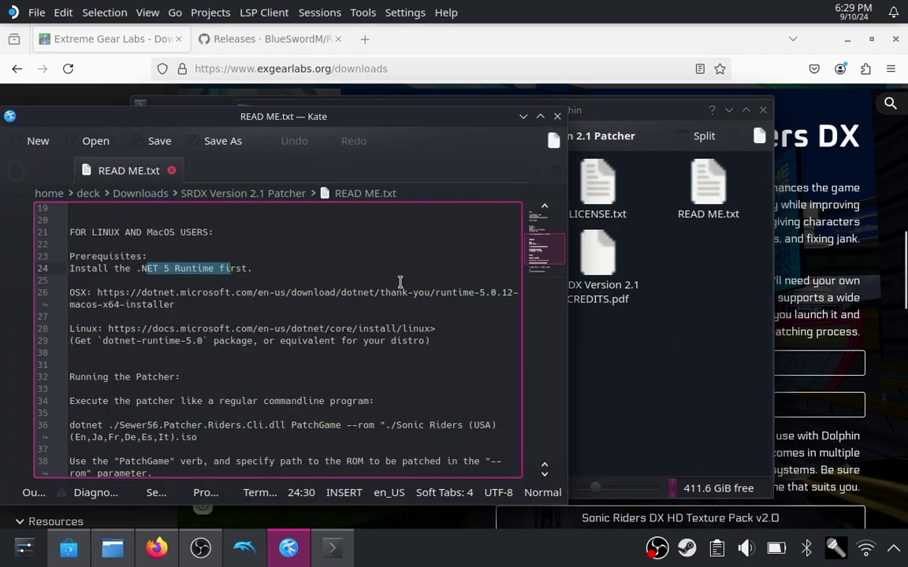
pyautogui.scroll(2, 534, 248)
pyautogui.scroll(-2, 532, 255)
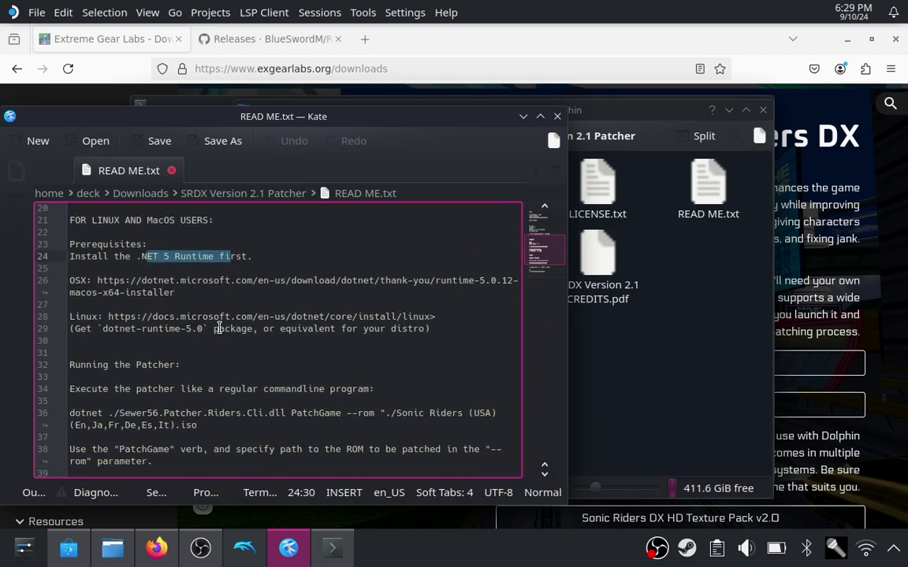
pyautogui.moveTo(197, 425); pyautogui.dragTo(79, 412)
pyautogui.rightClick(94, 413)
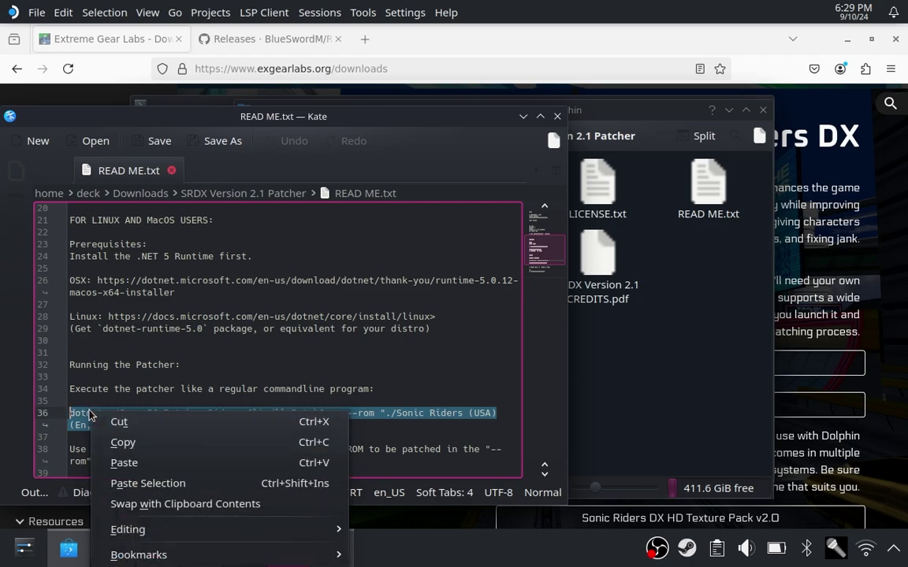
pyautogui.click(126, 442)
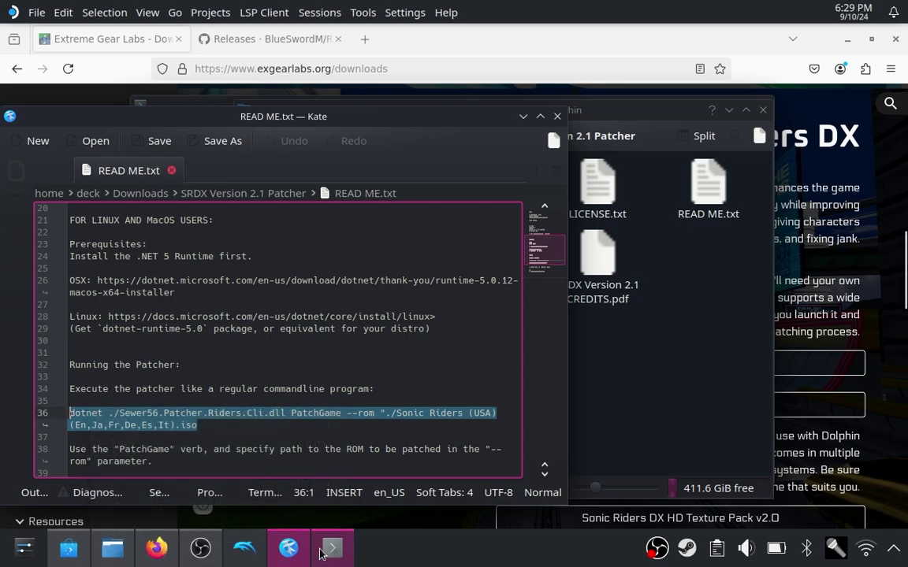
pyautogui.click(332, 547)
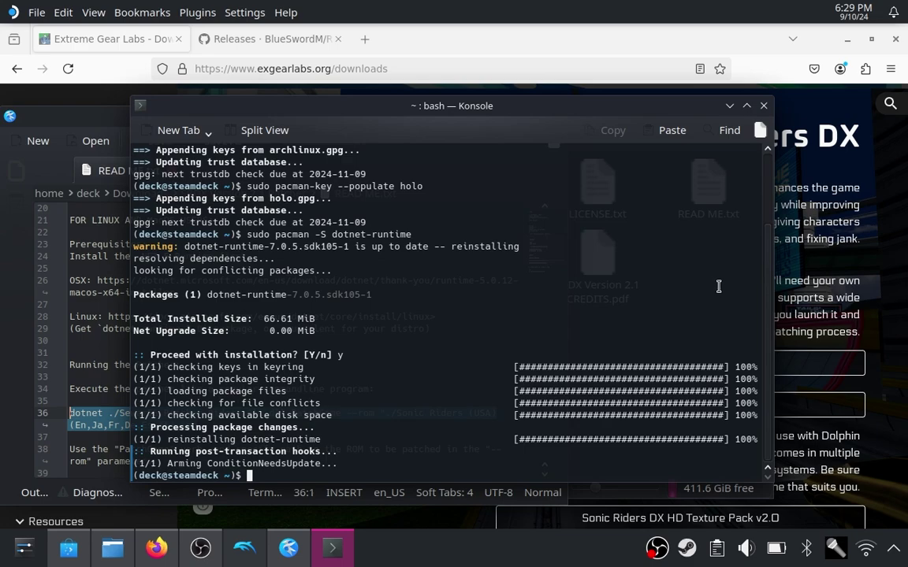
pyautogui.scroll(3, 764, 355)
pyautogui.scroll(-3, 760, 351)
pyautogui.click(289, 547)
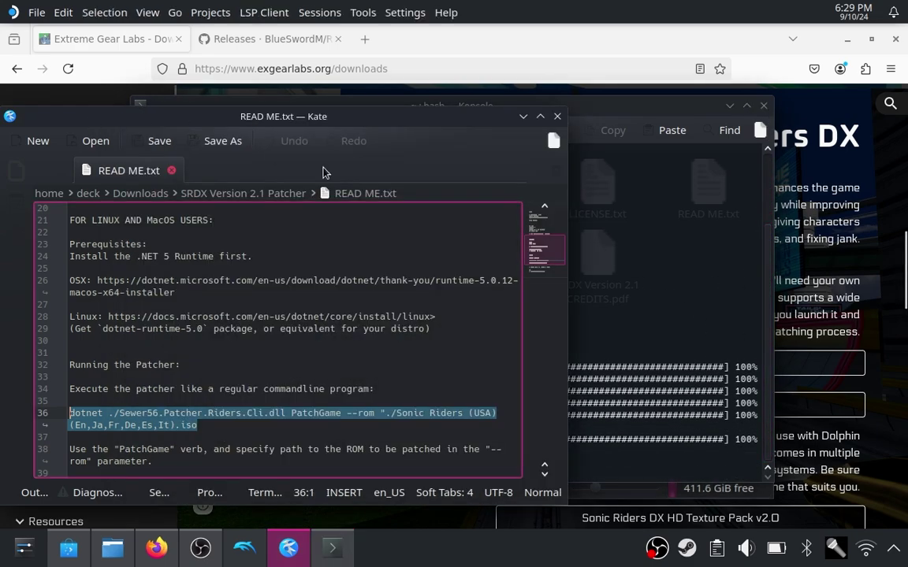
pyautogui.click(113, 548)
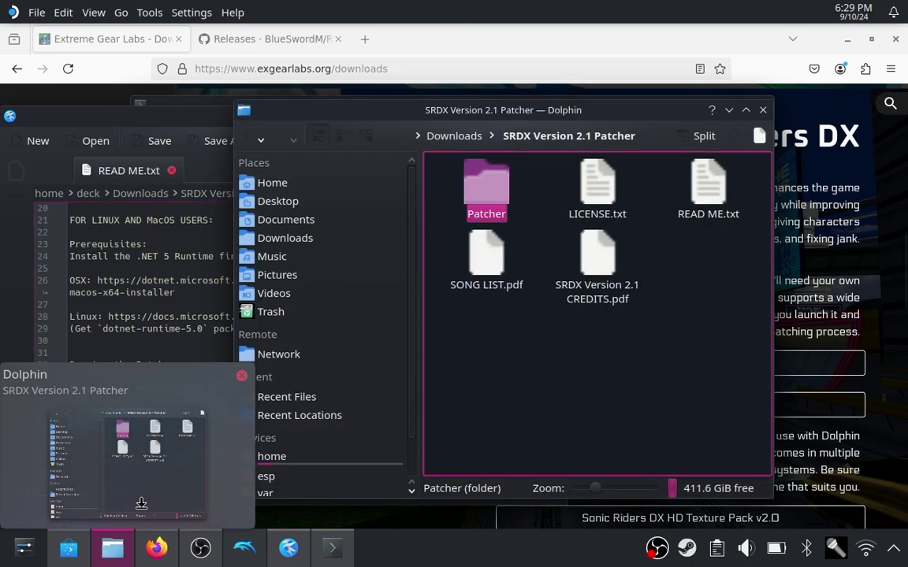
# Step: In a terminal opened in the Patcher folder, paste and run the PatchGame command with a double closing quote
pyautogui.doubleClick(482, 203)
pyautogui.rightClick(537, 221)
pyautogui.click(551, 367)
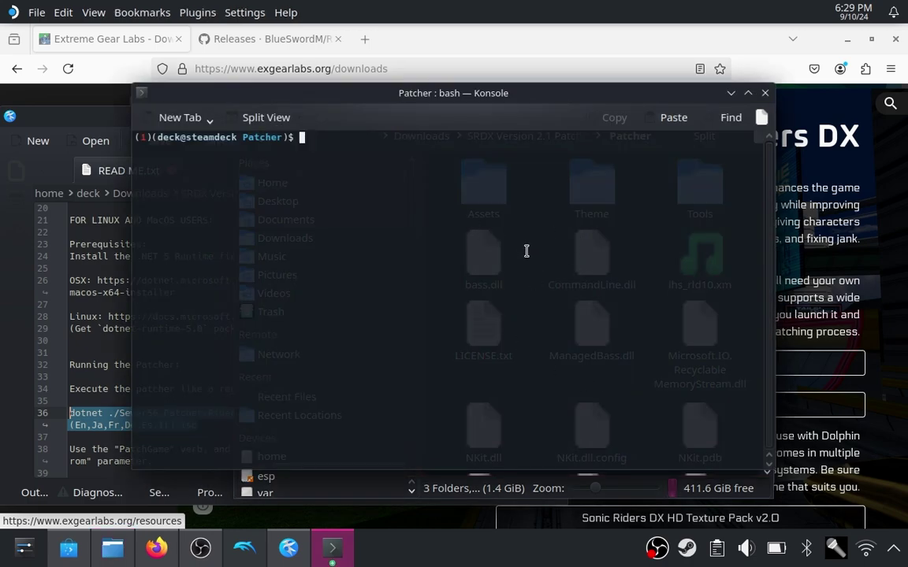
pyautogui.click(671, 118)
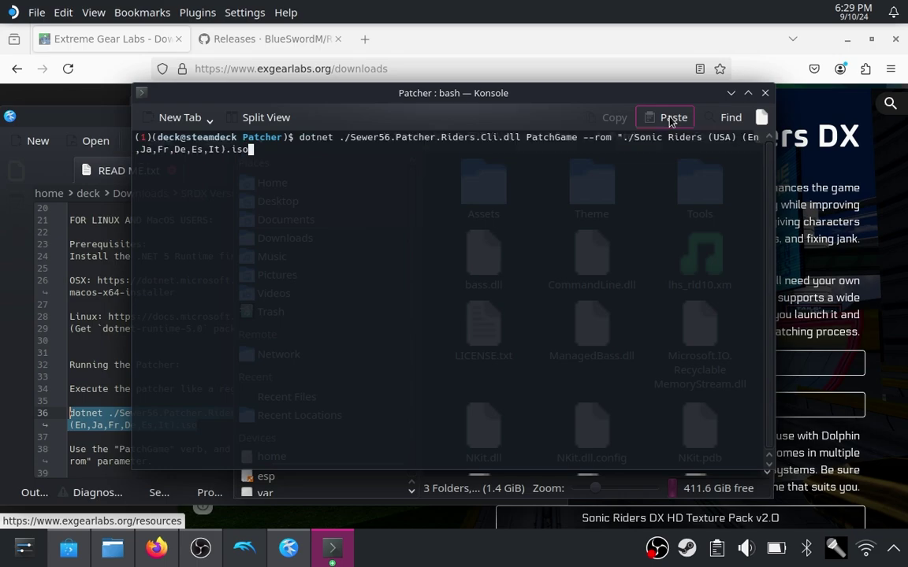
pyautogui.write('"')
pyautogui.press('BackSpace')
pyautogui.write('"')
pyautogui.press('Return')
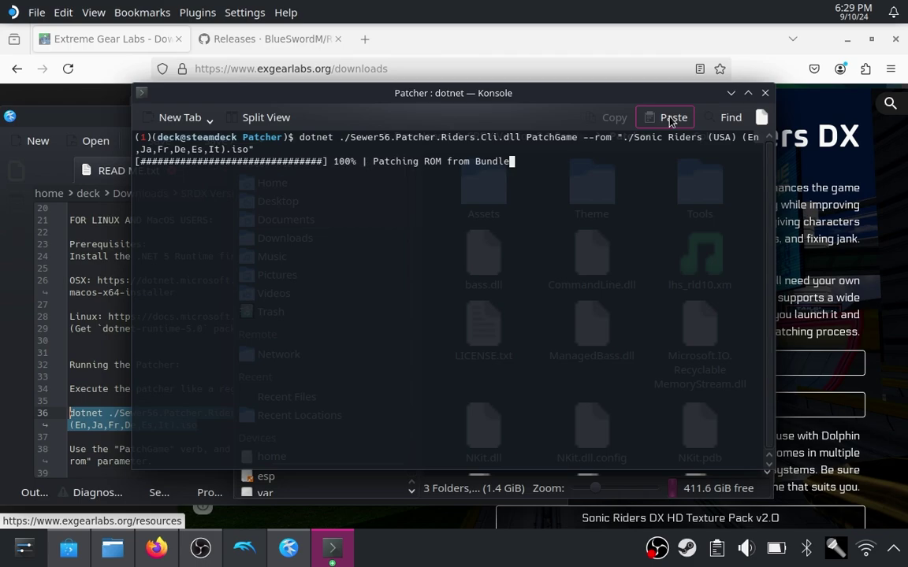
# Step: Move the patched Sonic Riders DX 2.1.iso into the Downloads folder
pyautogui.click(113, 548)
pyautogui.moveTo(765, 204); pyautogui.dragTo(782, 434)
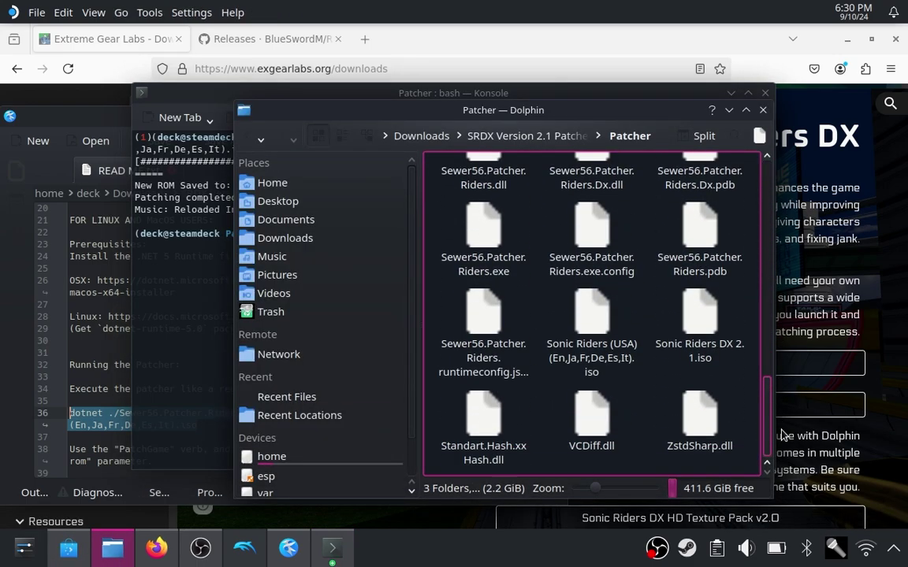
pyautogui.click(698, 335)
pyautogui.rightClick(697, 329)
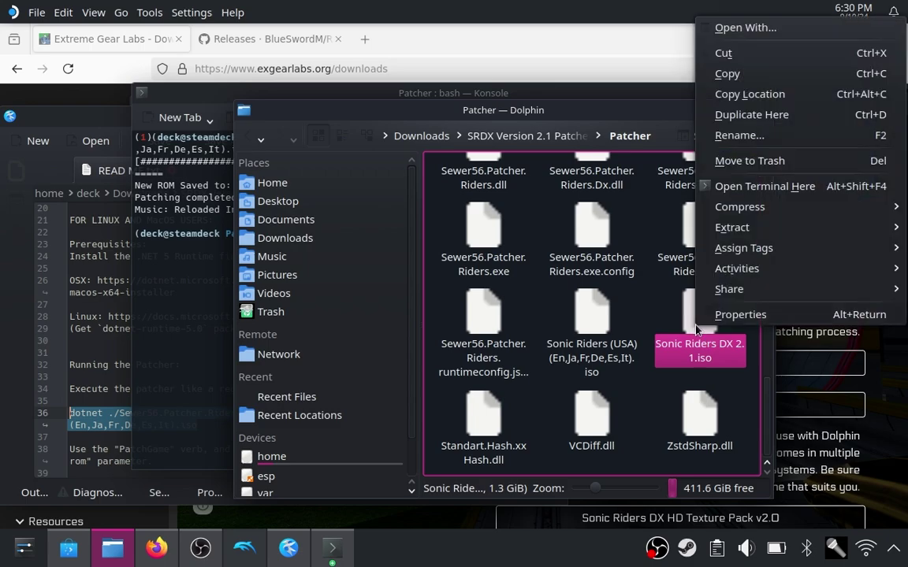
pyautogui.click(724, 55)
pyautogui.click(284, 240)
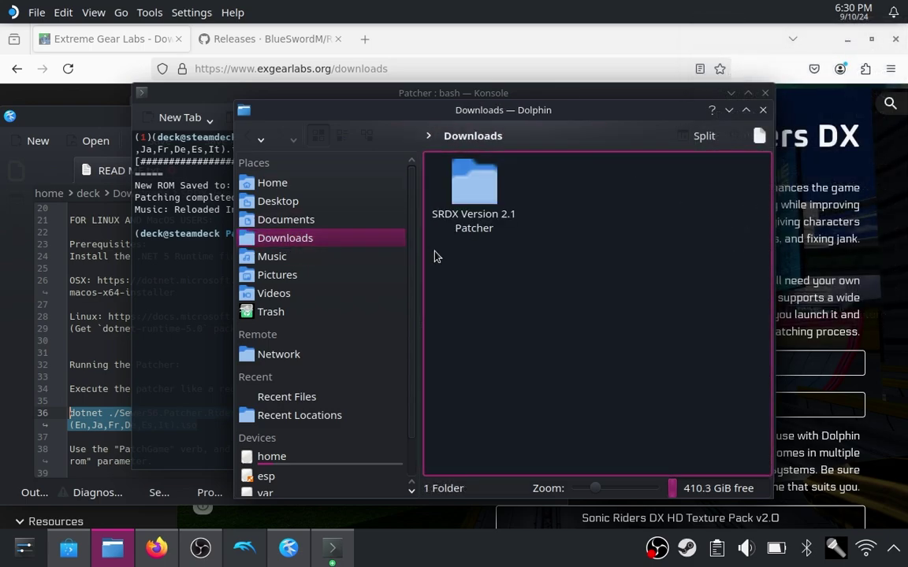
pyautogui.rightClick(479, 283)
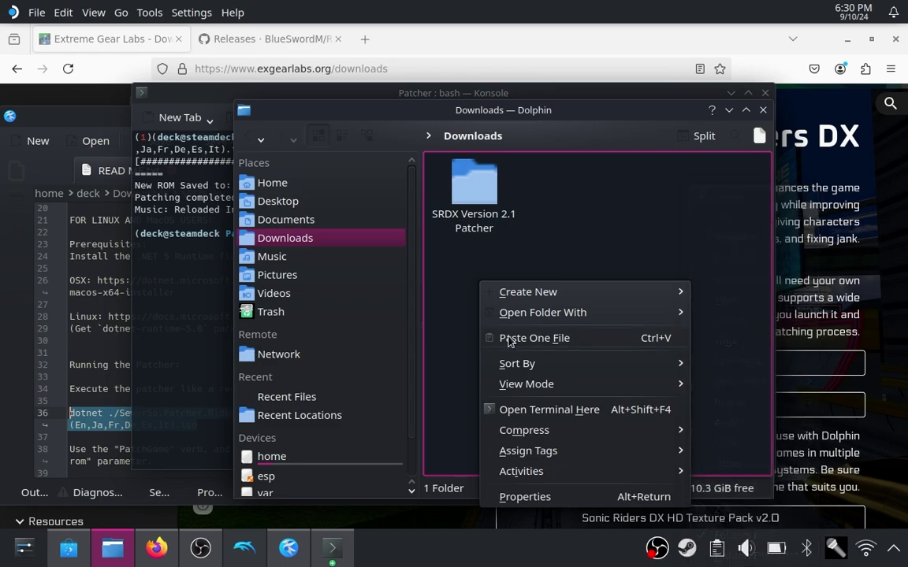
pyautogui.click(528, 337)
# Step: Move the original Sonic Riders iso from SRDX Version 2.1 Patcher > Patcher back into Downloads
pyautogui.doubleClick(477, 193)
pyautogui.doubleClick(496, 207)
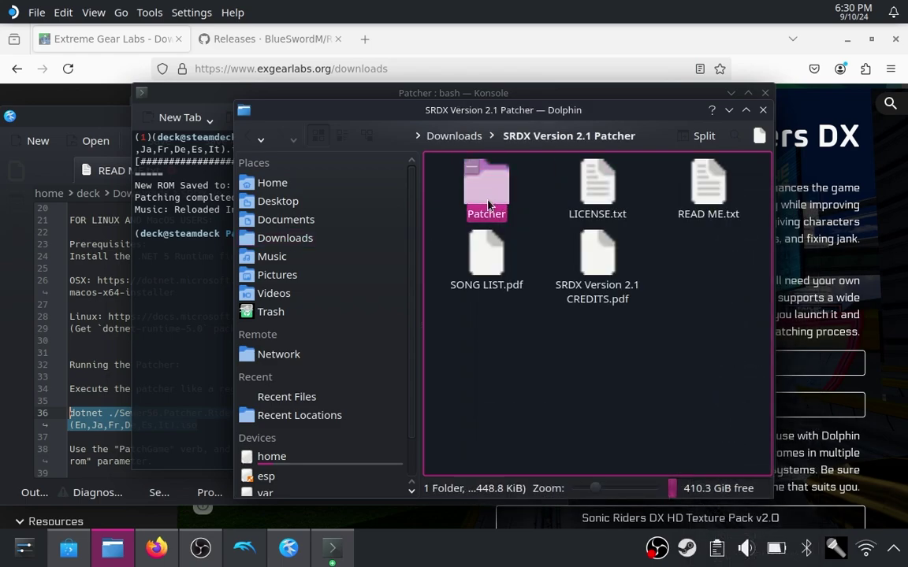
pyautogui.scroll(-5, 769, 223)
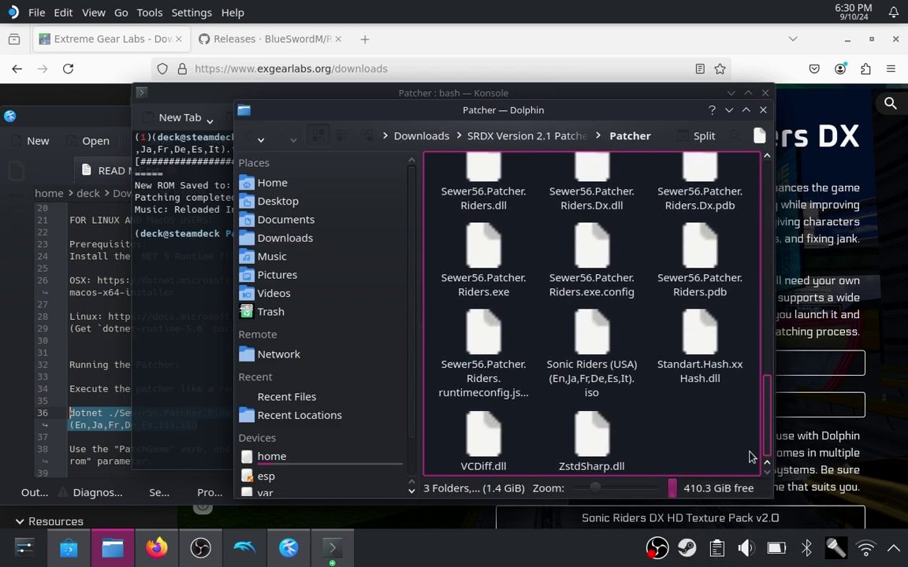
pyautogui.rightClick(591, 381)
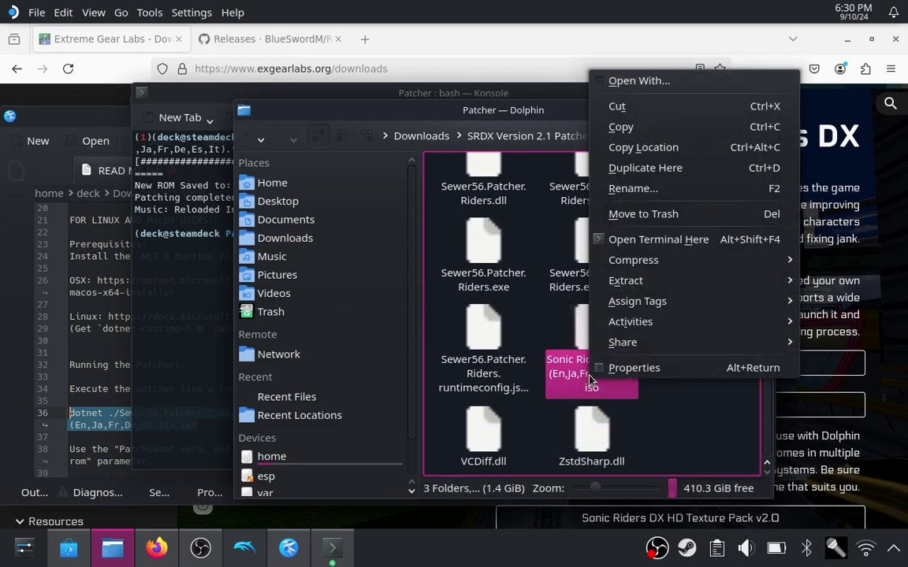
pyautogui.click(618, 106)
pyautogui.click(323, 238)
pyautogui.rightClick(520, 313)
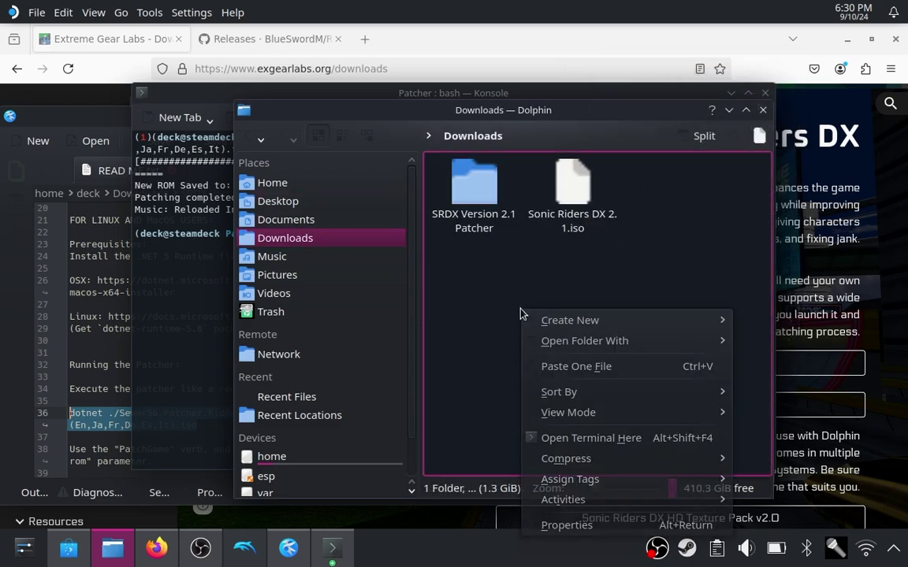
pyautogui.click(545, 366)
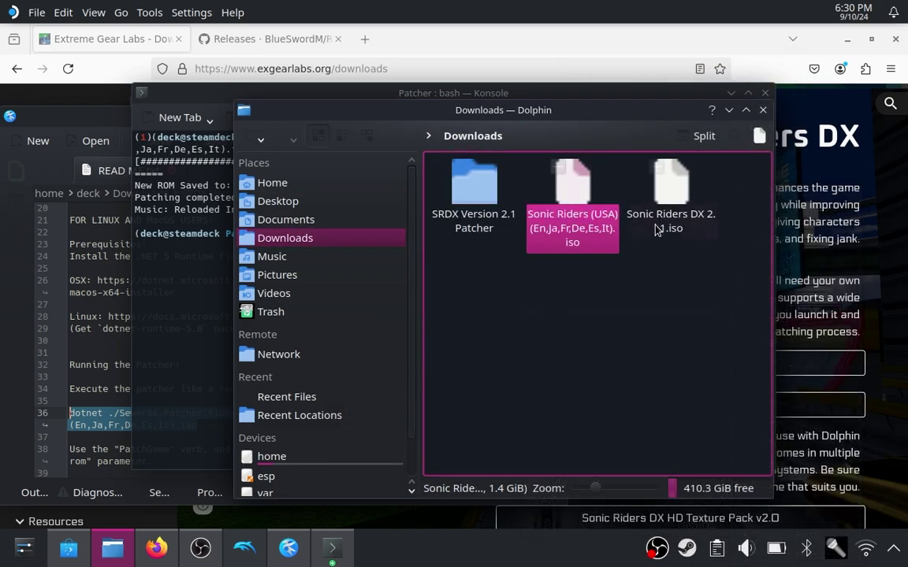
pyautogui.click(576, 335)
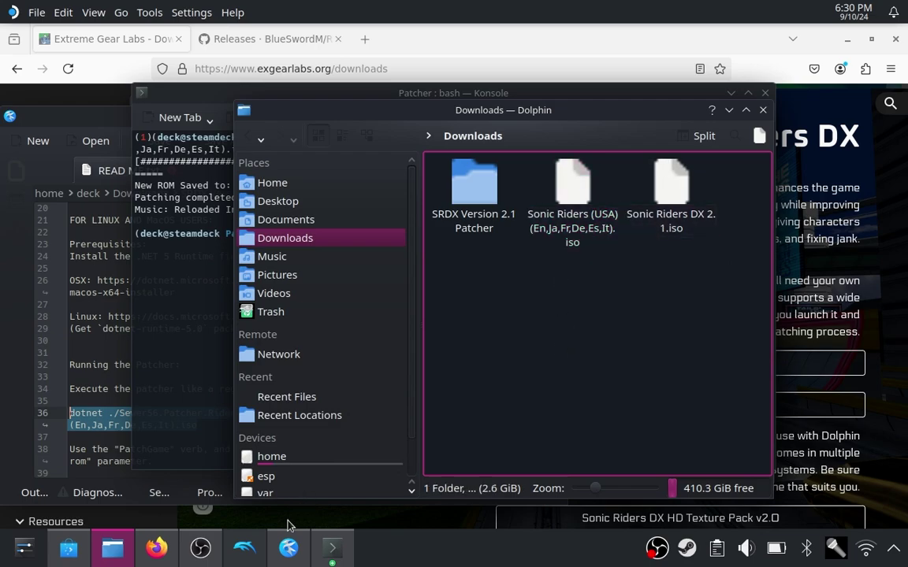
pyautogui.click(245, 548)
# Step: Refresh the game list, boot the Extreme Gear Labs Sonic Riders to its menu, then stop emulation
pyautogui.click(236, 134)
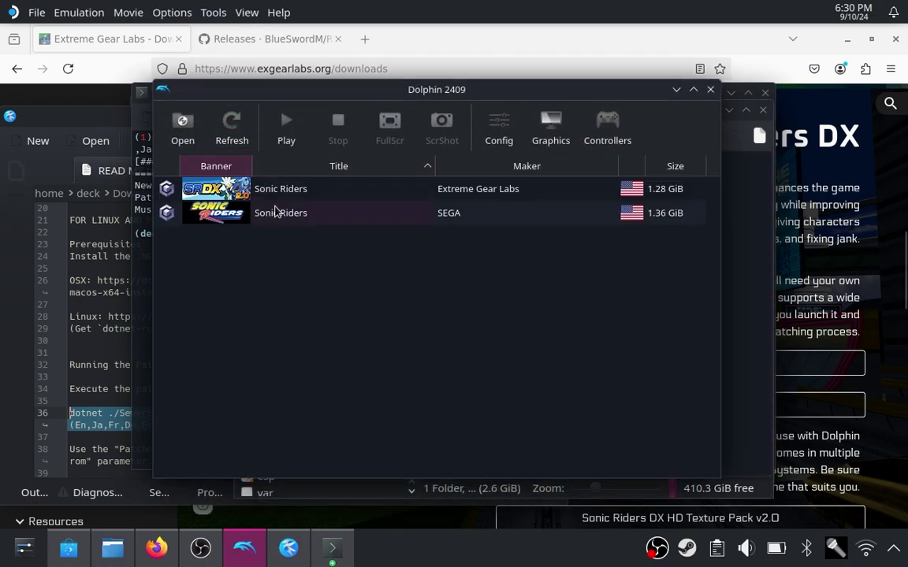
pyautogui.click(282, 197)
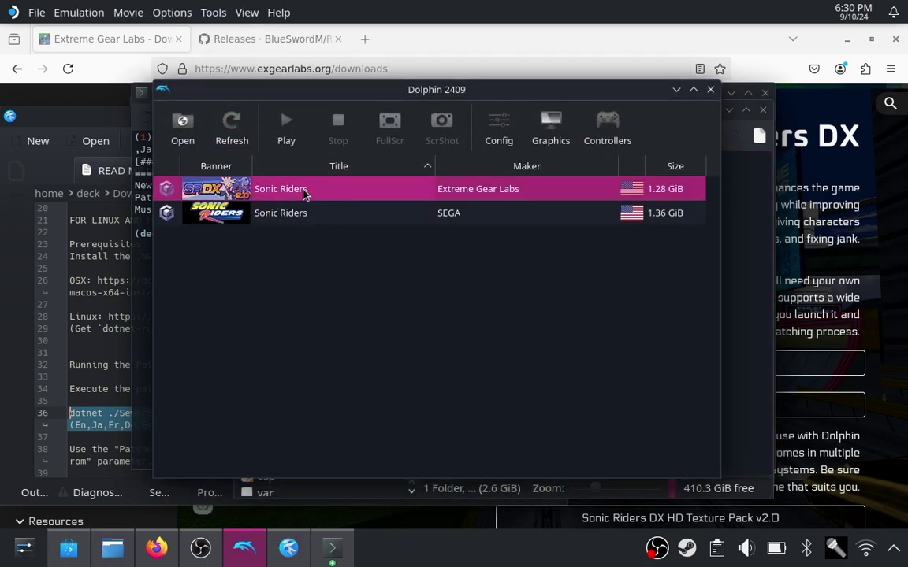
pyautogui.doubleClick(305, 196)
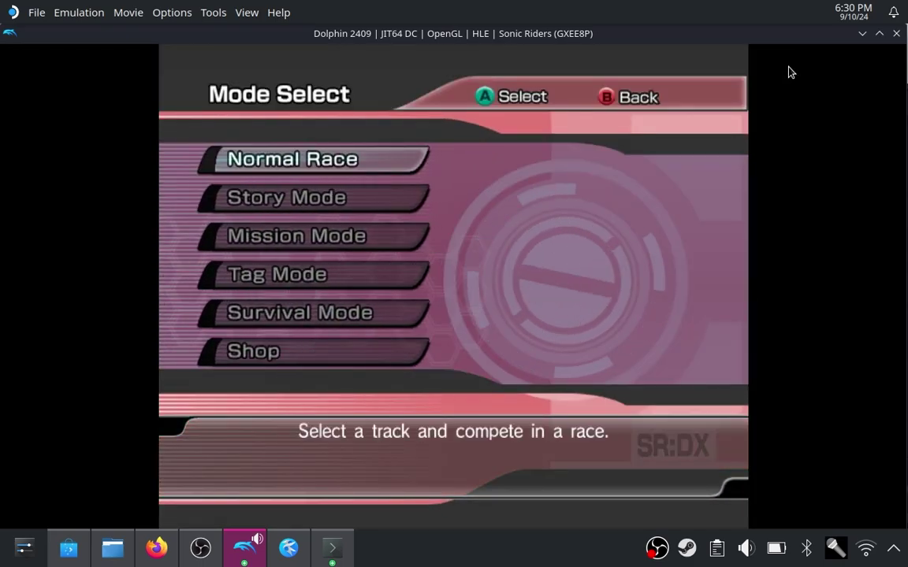
pyautogui.click(896, 33)
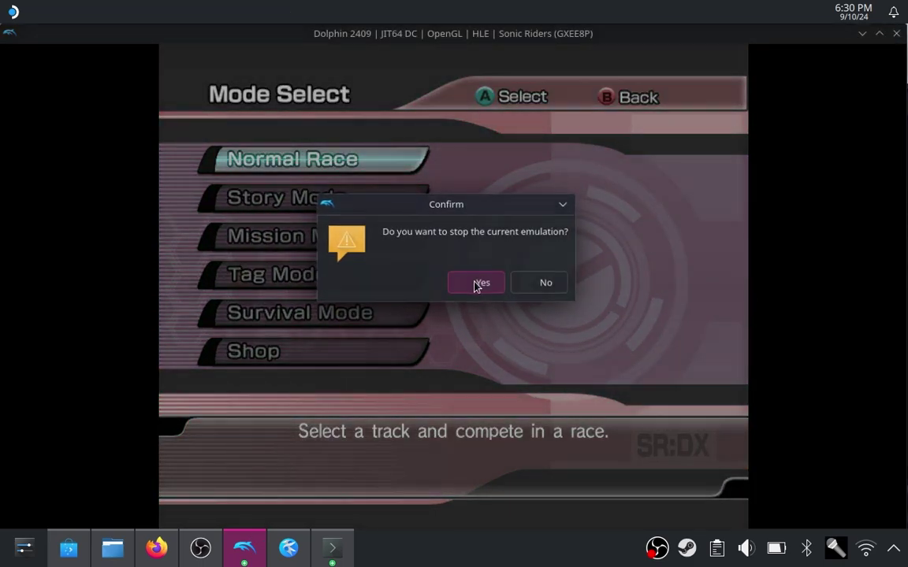
pyautogui.click(480, 281)
pyautogui.moveTo(499, 100); pyautogui.dragTo(517, 57)
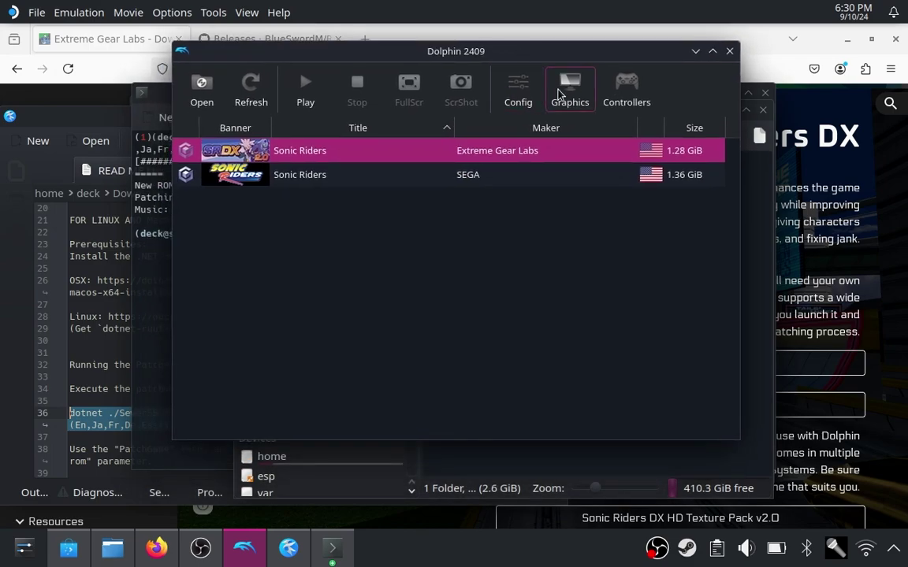
# Step: Review the Interface tab in Dolphin's Config window, then close it
pyautogui.click(517, 89)
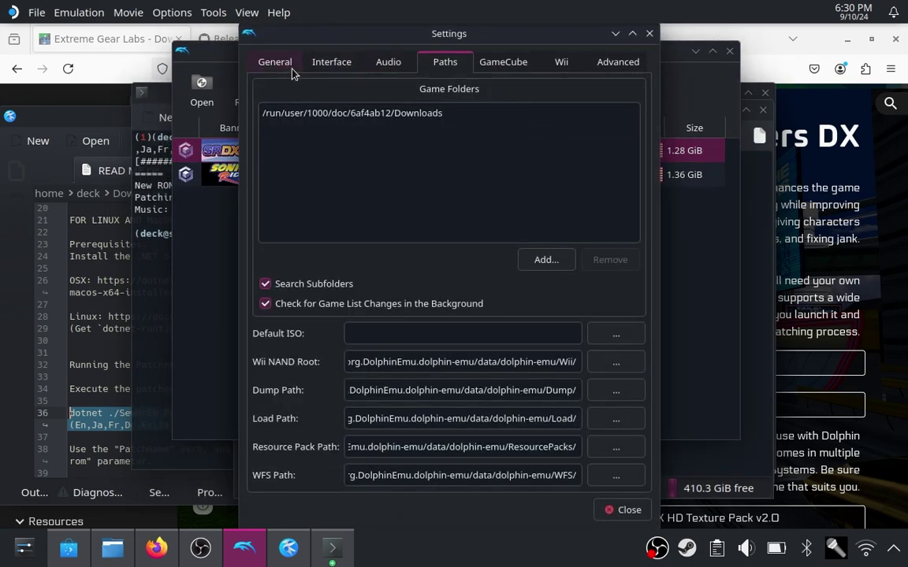
pyautogui.click(321, 65)
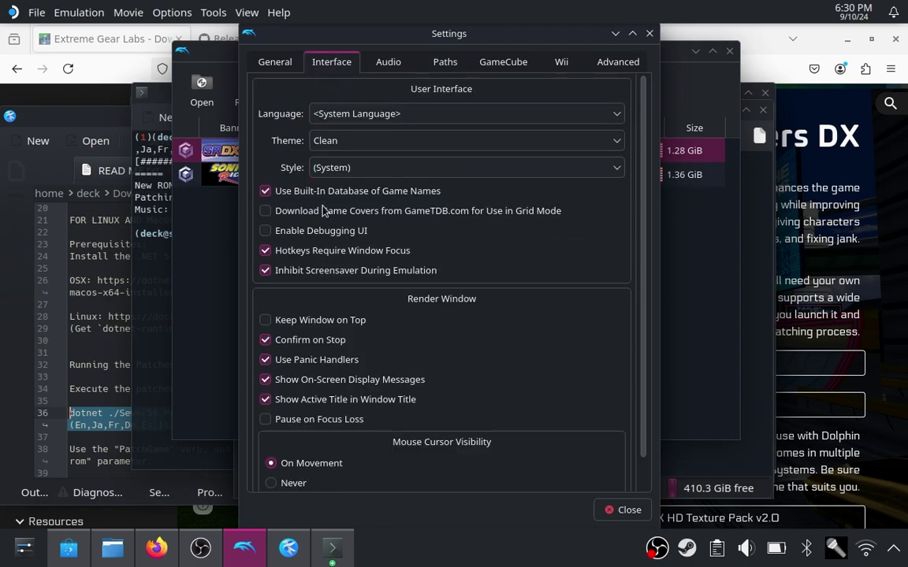
pyautogui.moveTo(642, 240); pyautogui.dragTo(649, 365)
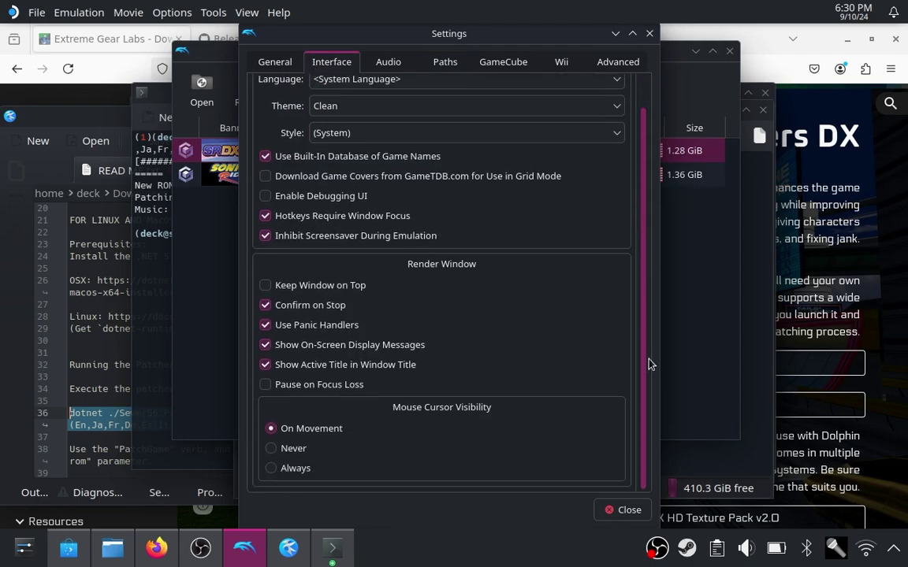
pyautogui.click(648, 35)
# Step: Set the Port 1 GameCube controller's device to SteamDeck/0/Steam Deck
pyautogui.click(619, 95)
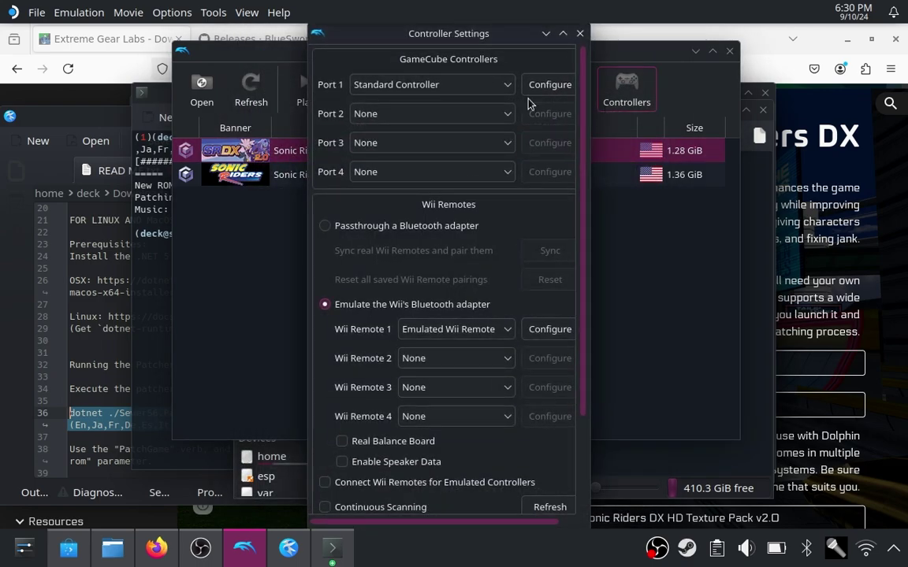
pyautogui.click(536, 84)
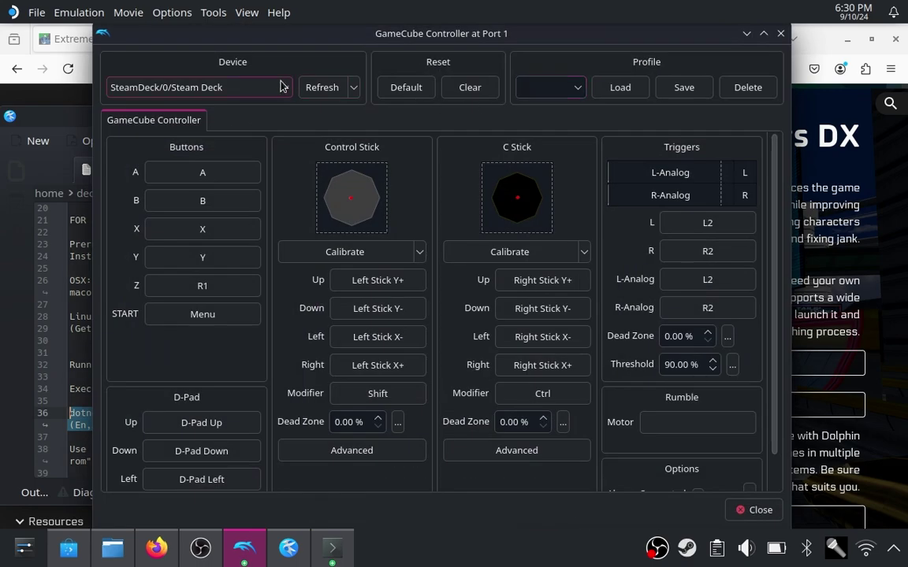
pyautogui.click(282, 87)
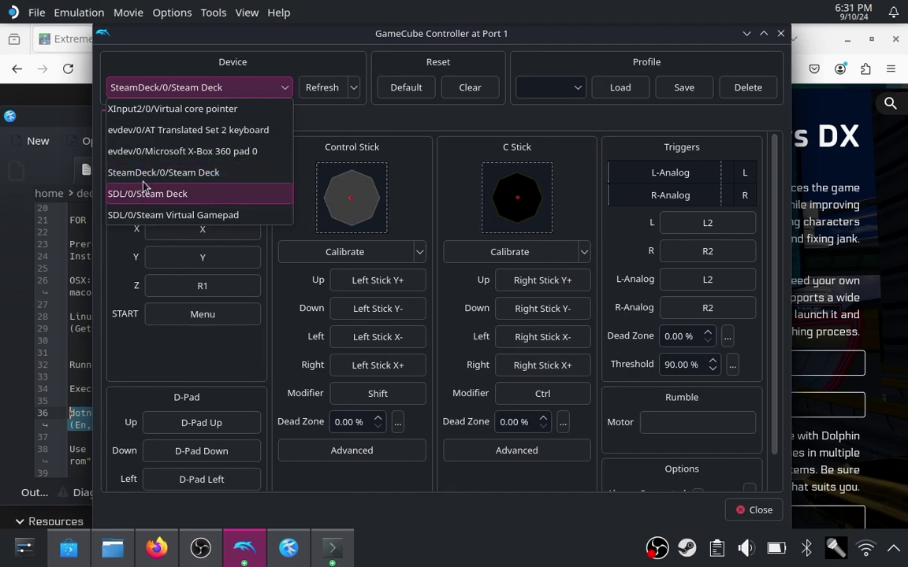
pyautogui.click(192, 172)
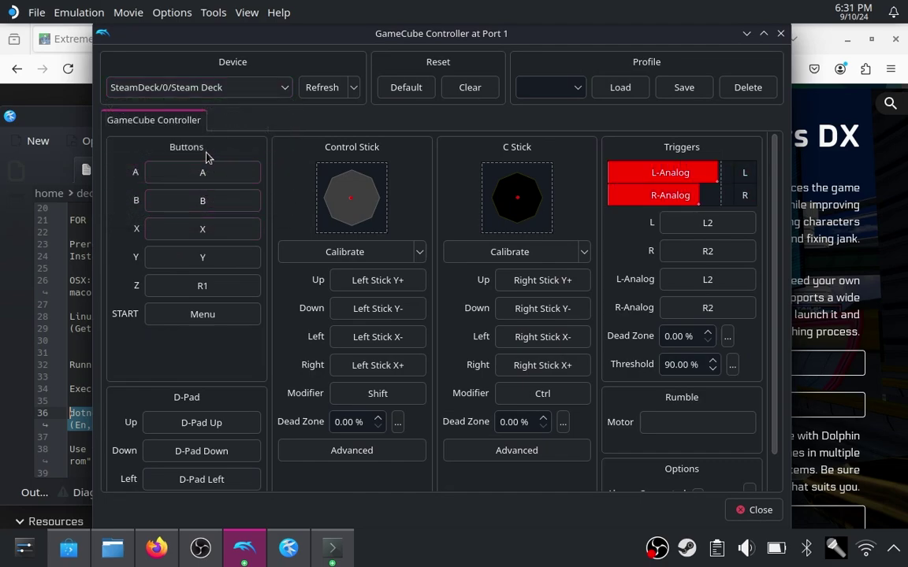
pyautogui.scroll(-1, 206, 160)
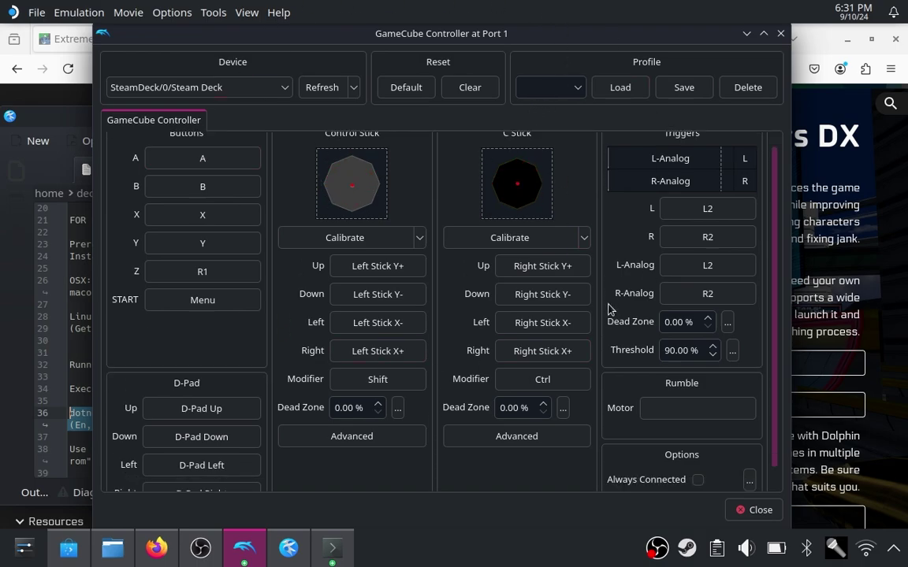
pyautogui.click(751, 509)
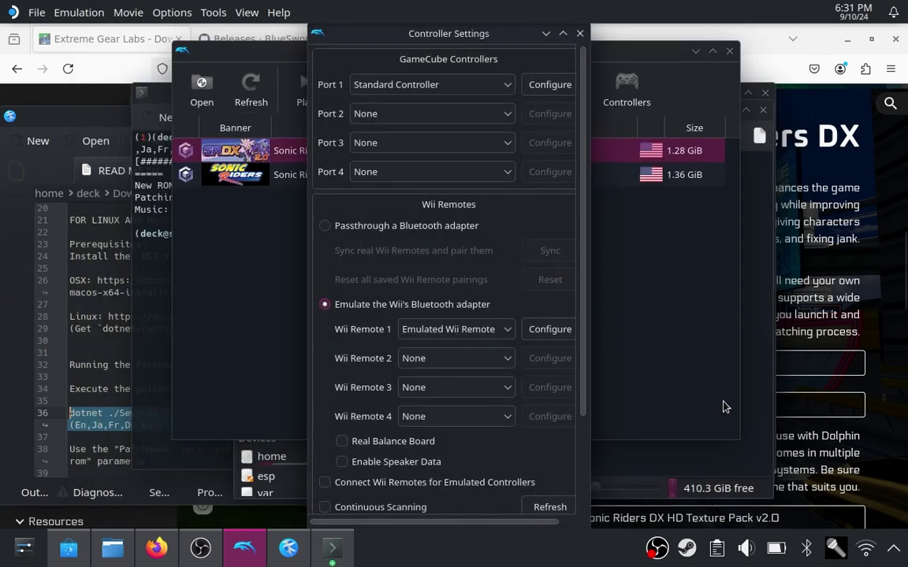
# Step: Switch the graphics backend to Vulkan and turn on Render to Main Window
pyautogui.click(580, 34)
pyautogui.click(571, 85)
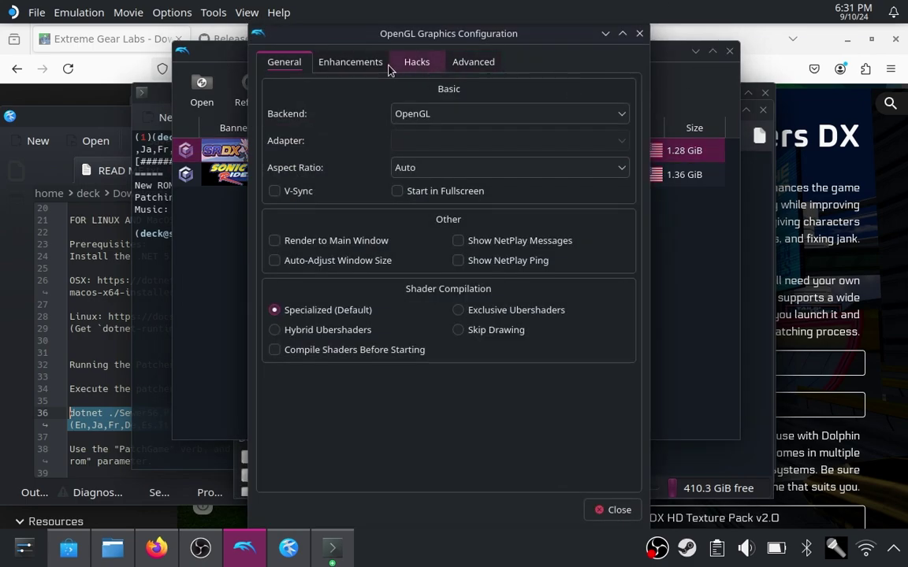
pyautogui.click(415, 118)
pyautogui.click(432, 154)
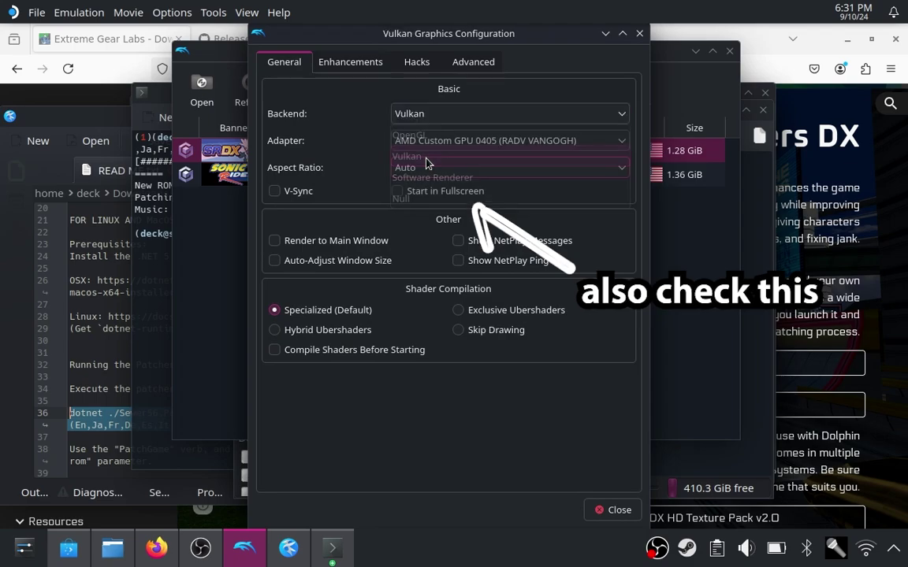
pyautogui.click(274, 241)
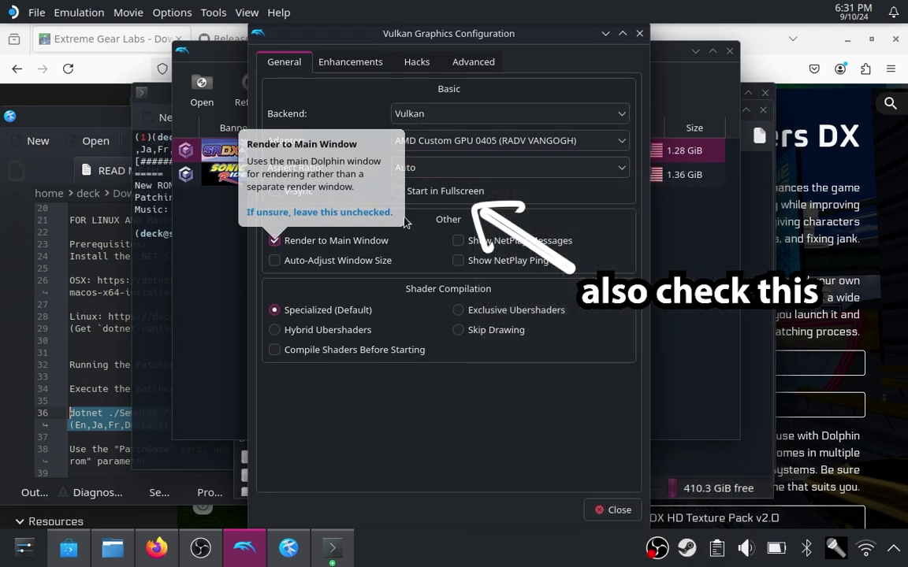
# Step: Set Internal Resolution on the Enhancements tab to Auto (Multiple of 640x528)
pyautogui.click(462, 65)
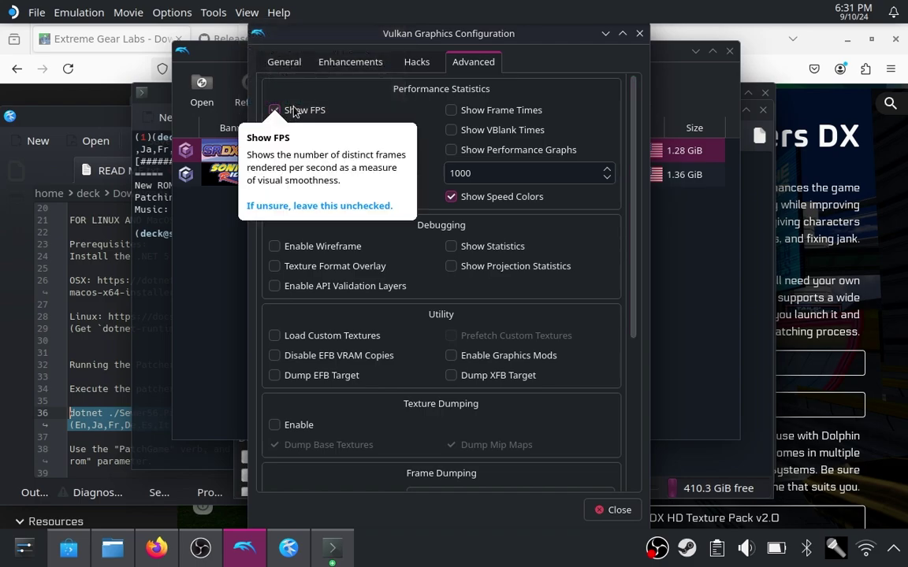
pyautogui.click(354, 65)
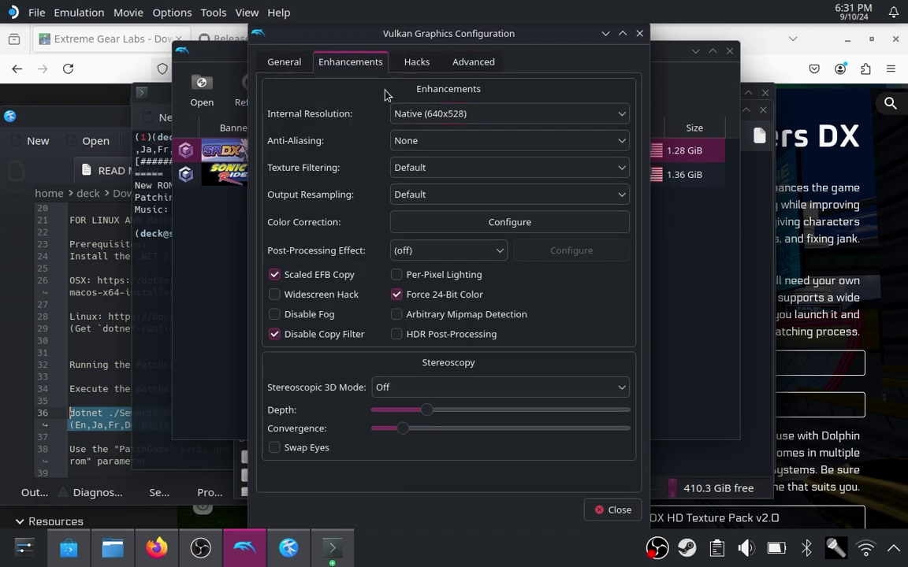
pyautogui.click(410, 112)
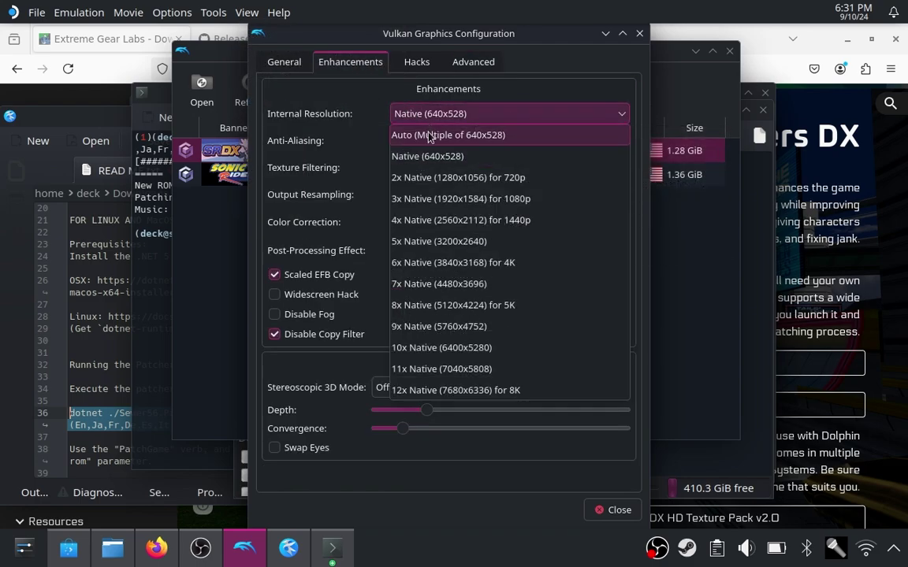
pyautogui.click(429, 135)
pyautogui.click(473, 115)
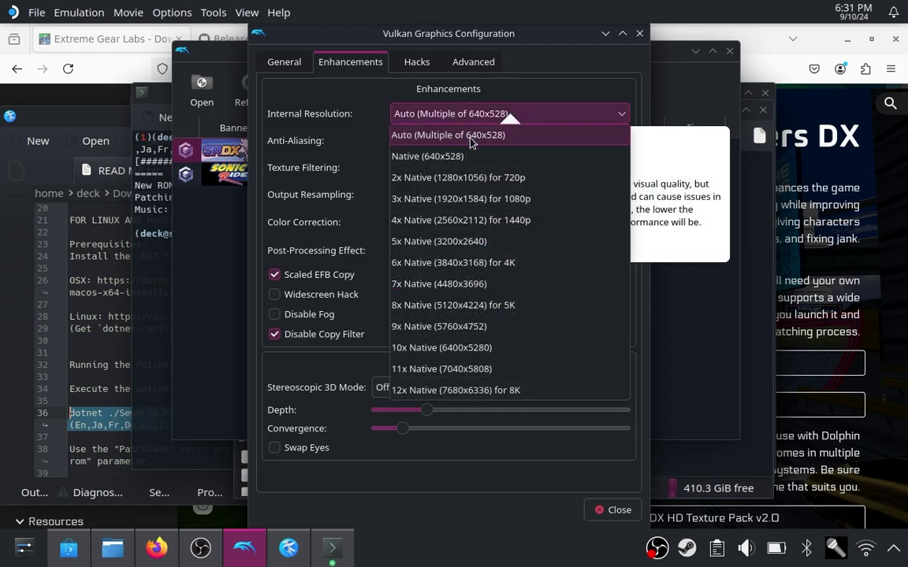
pyautogui.click(470, 137)
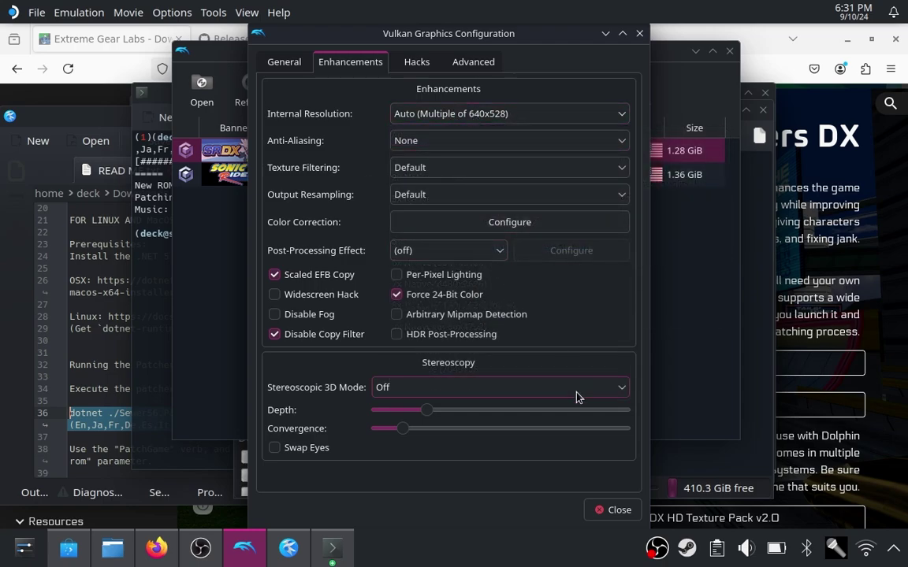
pyautogui.click(613, 510)
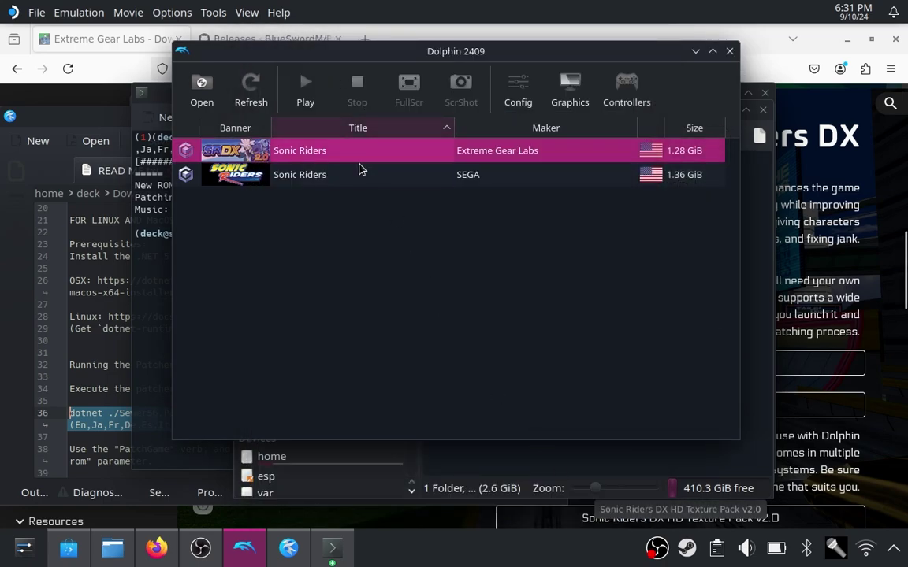
# Step: Close the Dolphin Emulator, file manager and Konsole windows
pyautogui.click(366, 243)
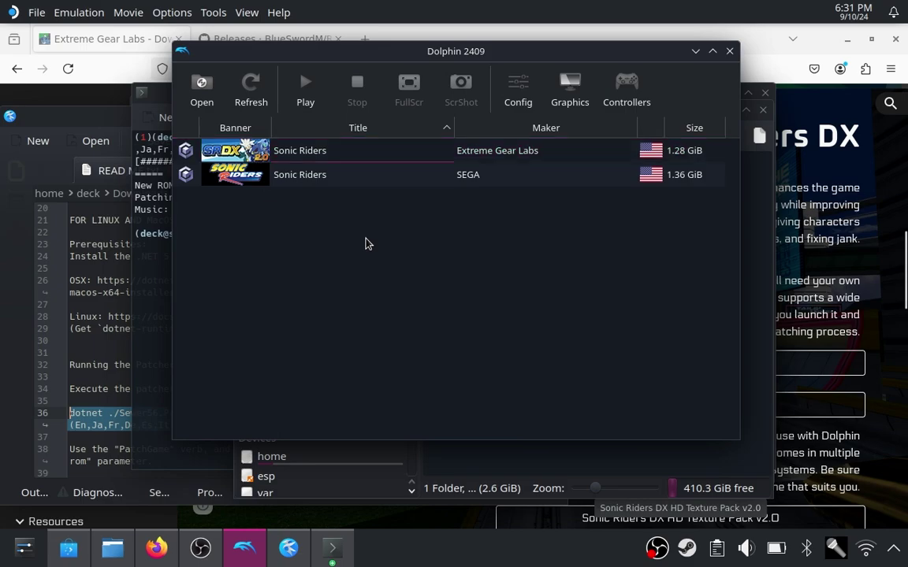
pyautogui.click(730, 51)
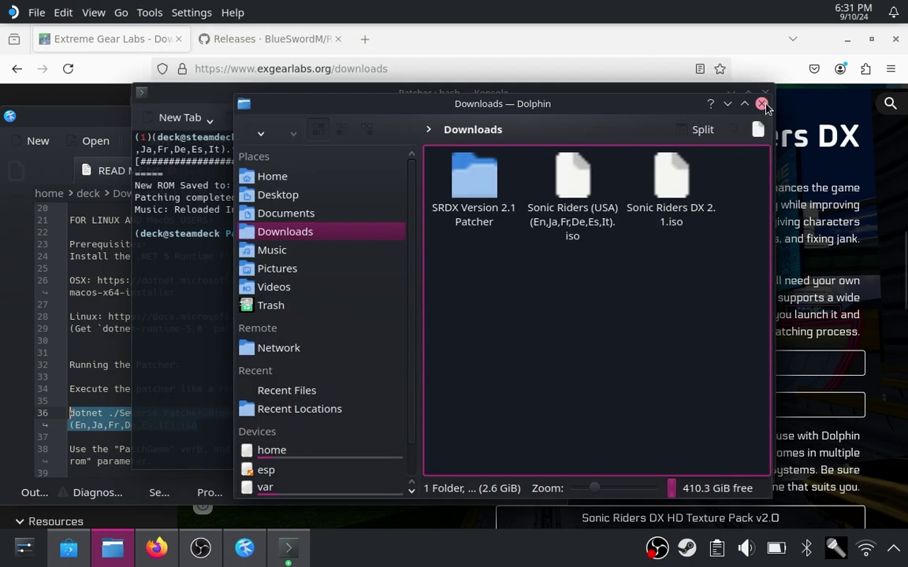
pyautogui.click(763, 105)
pyautogui.click(766, 96)
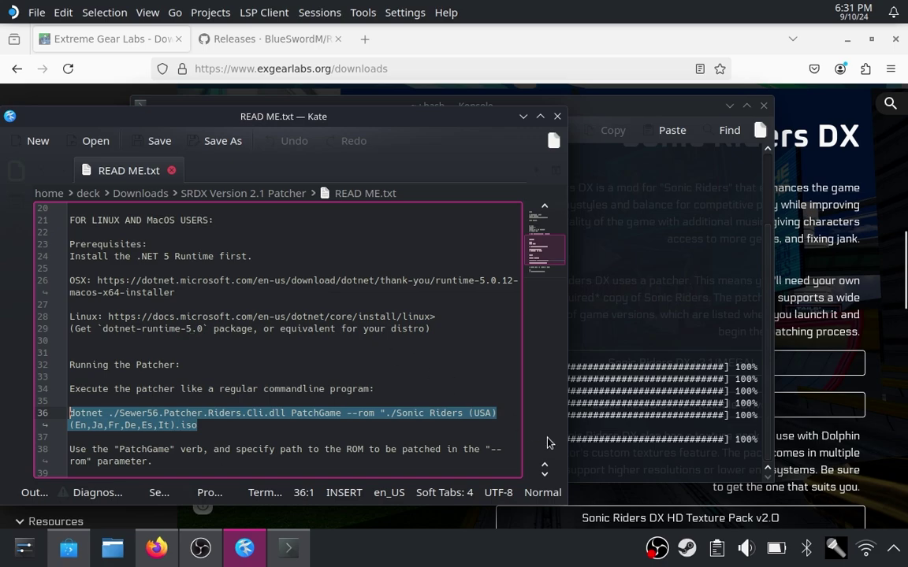
# Step: Open the Steam Library from the tray icon and close the Kate README editor
pyautogui.rightClick(685, 548)
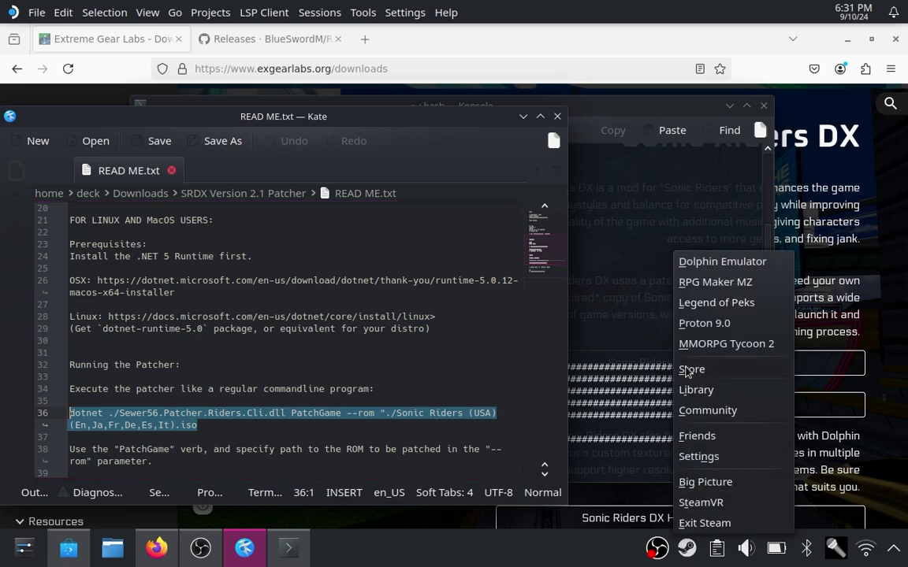
pyautogui.click(690, 391)
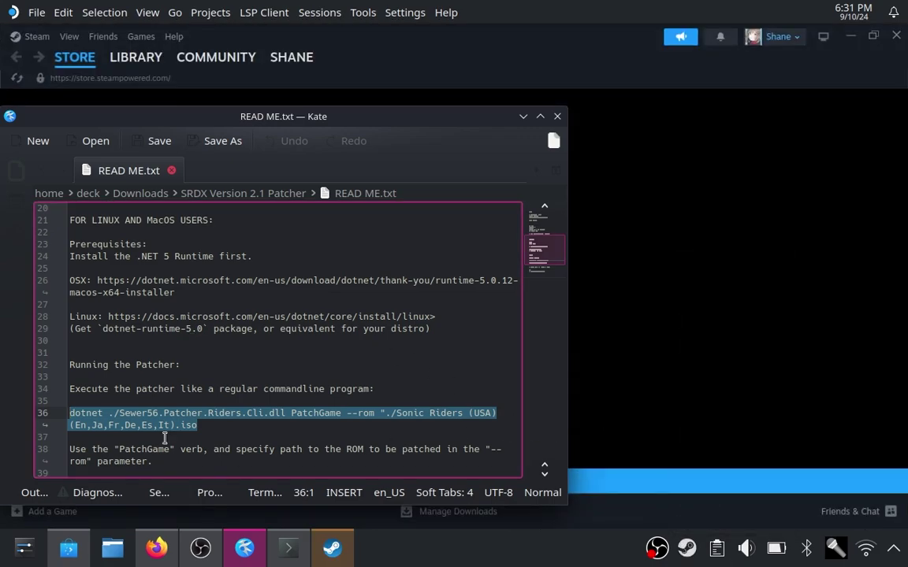
pyautogui.click(558, 117)
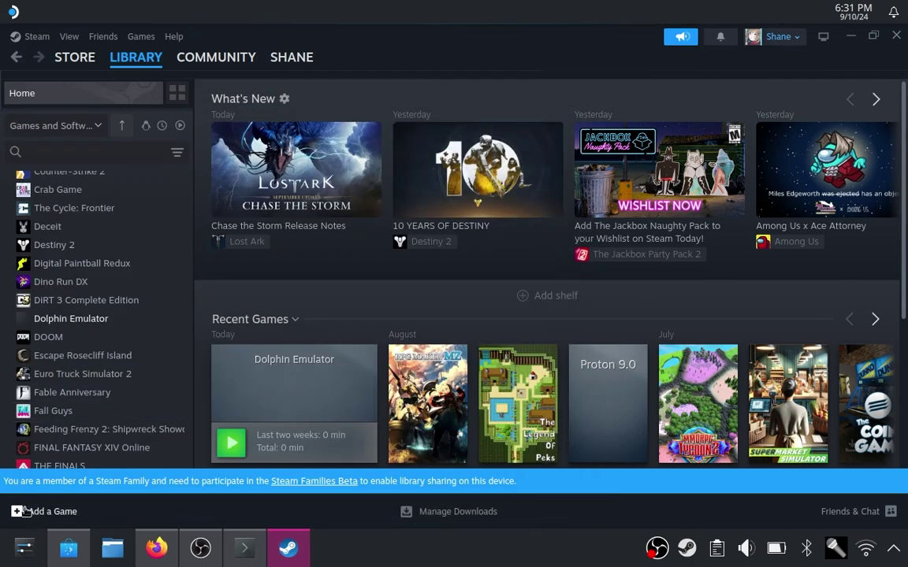
pyautogui.click(30, 511)
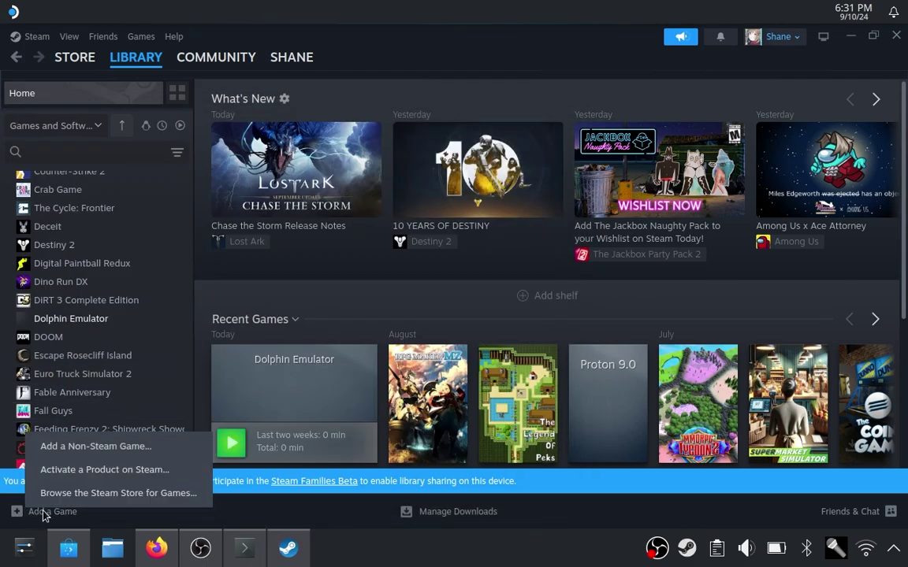
pyautogui.click(63, 448)
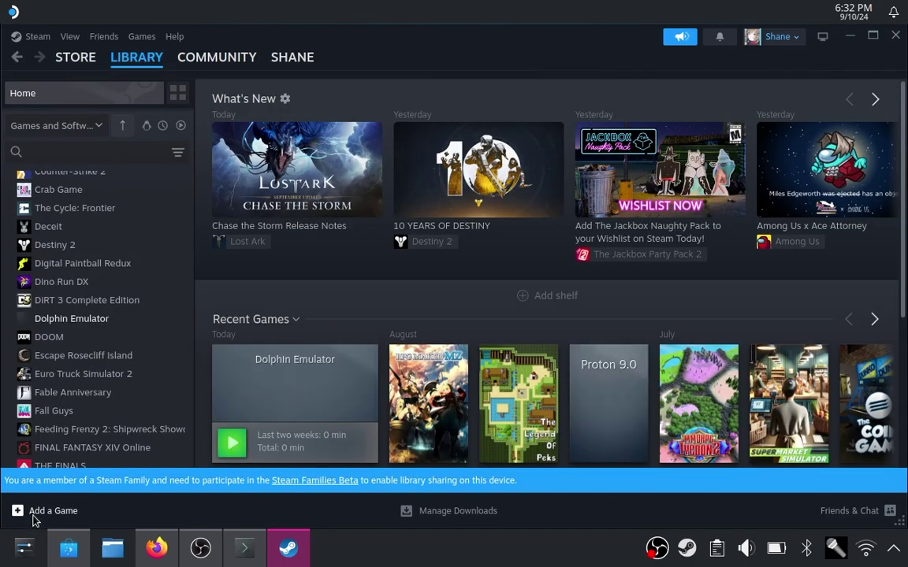
# Step: Look through the non-Steam program list, then remove the old Dolphin Emulator shortcut from the library
pyautogui.click(34, 518)
pyautogui.click(83, 453)
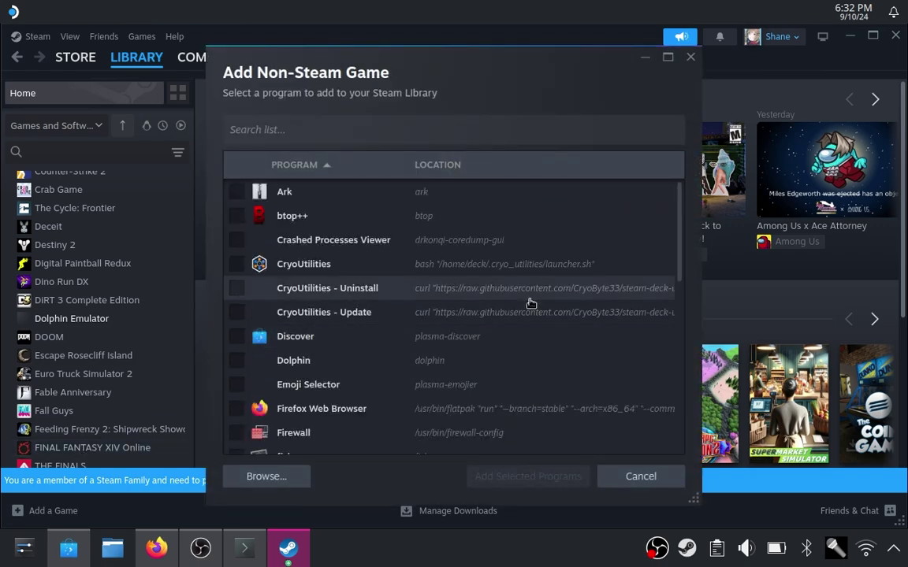
pyautogui.moveTo(675, 238); pyautogui.dragTo(684, 145)
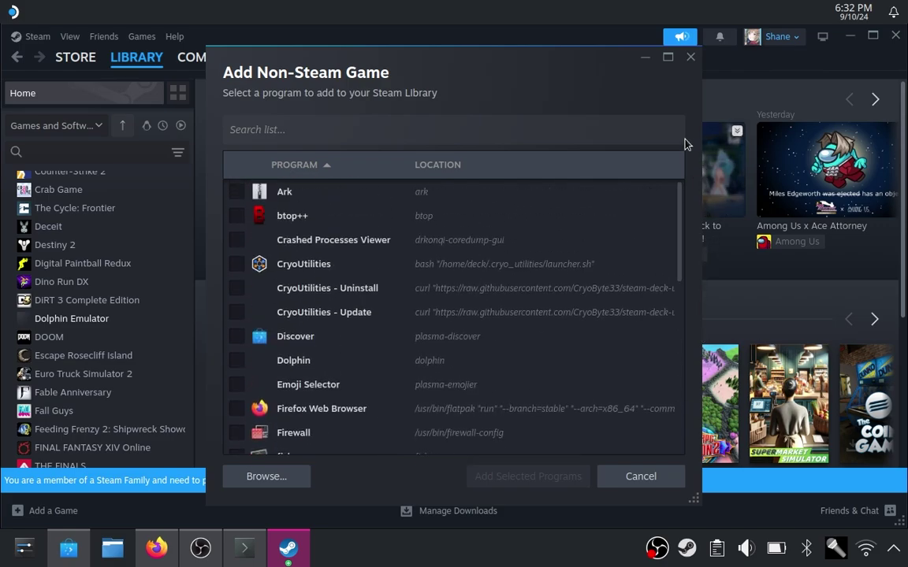
pyautogui.click(690, 56)
pyautogui.rightClick(263, 410)
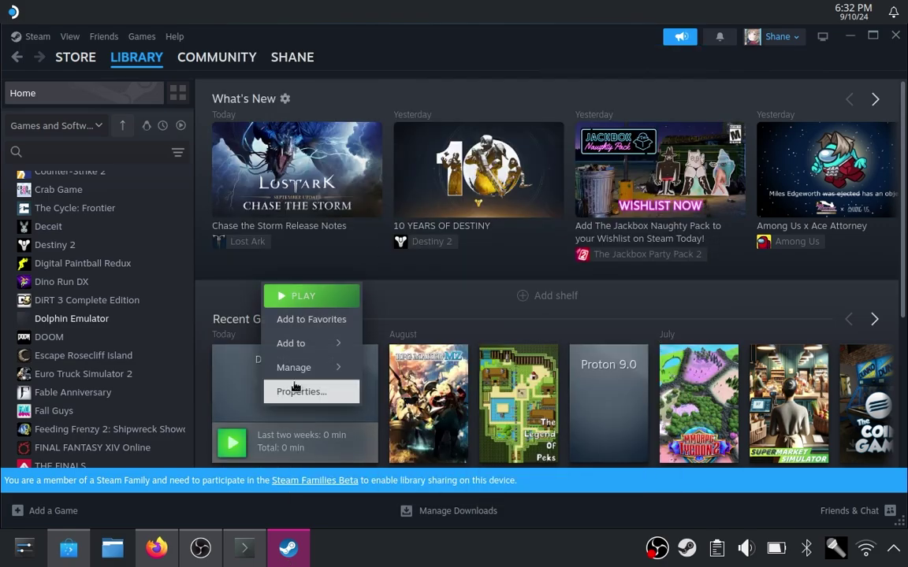
pyautogui.moveTo(297, 371)
pyautogui.click(415, 517)
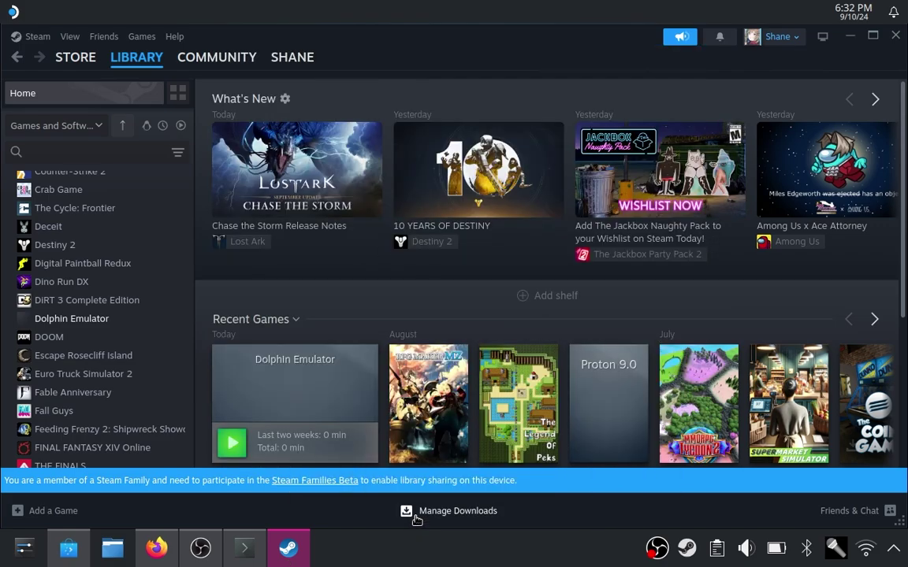
# Step: Add Dolphin Emulator back to the Steam library as a non-Steam game
pyautogui.click(56, 511)
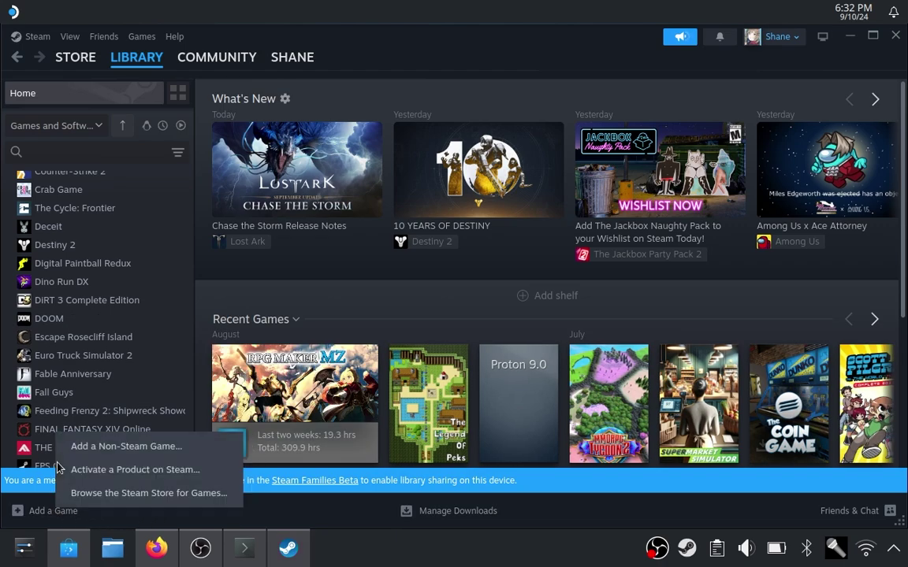
pyautogui.click(83, 446)
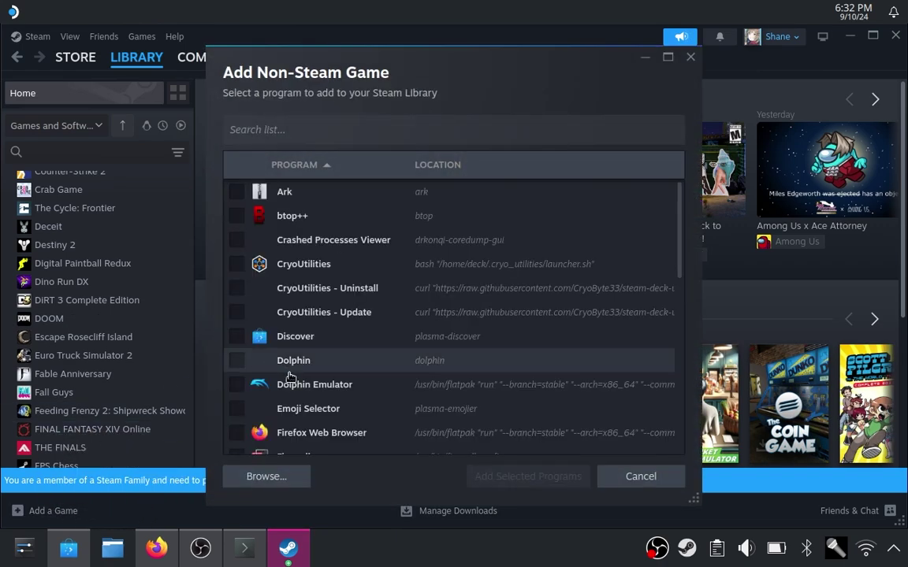
pyautogui.click(247, 393)
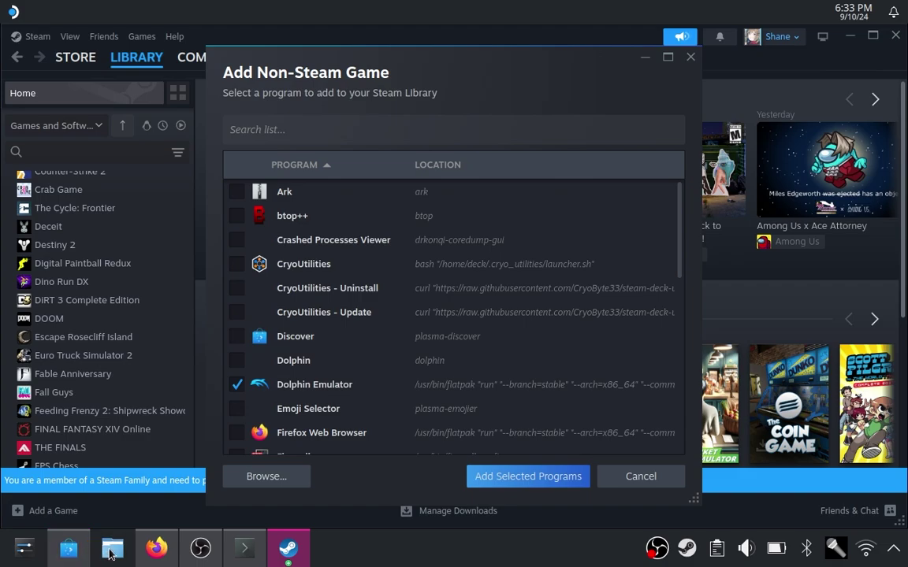
pyautogui.click(482, 476)
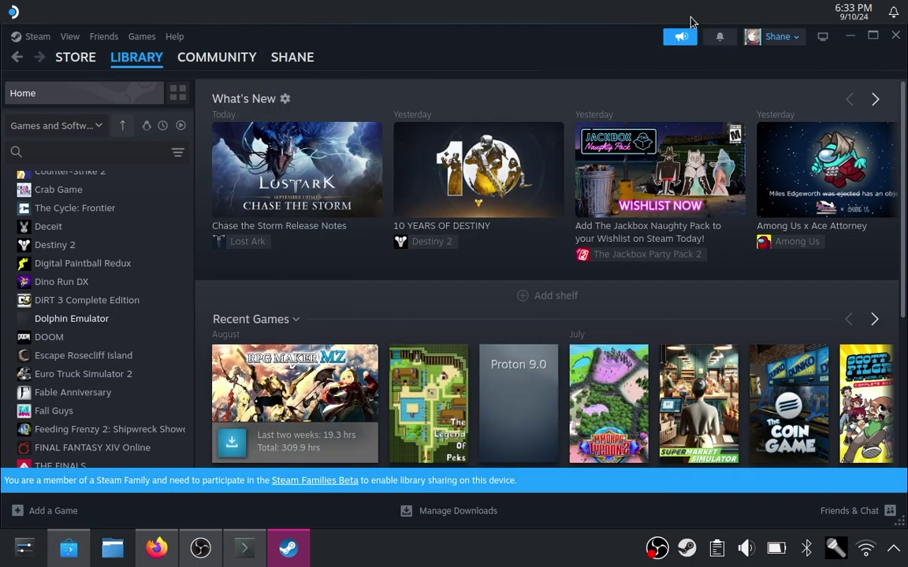
# Step: Close the Steam desktop window and move over to Game Mode
pyautogui.click(890, 41)
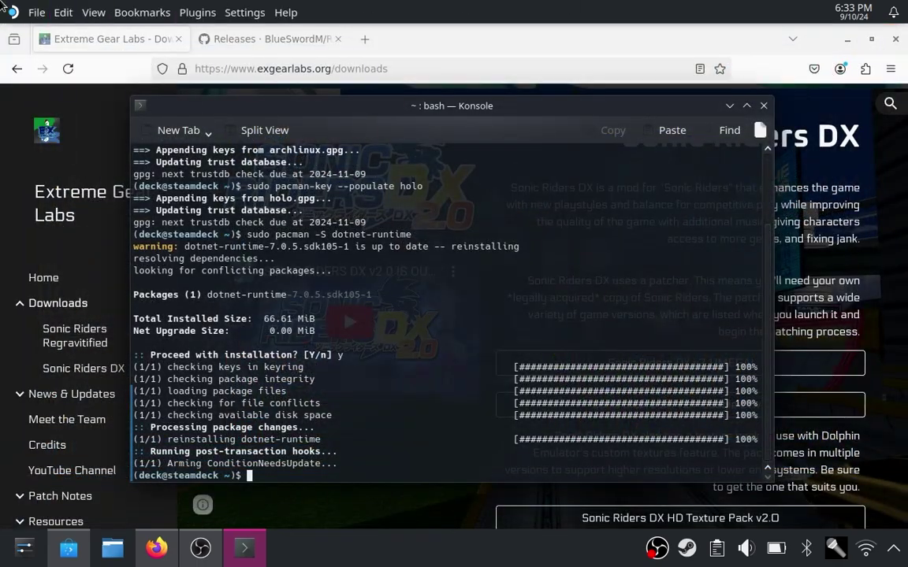
pyautogui.press('super')
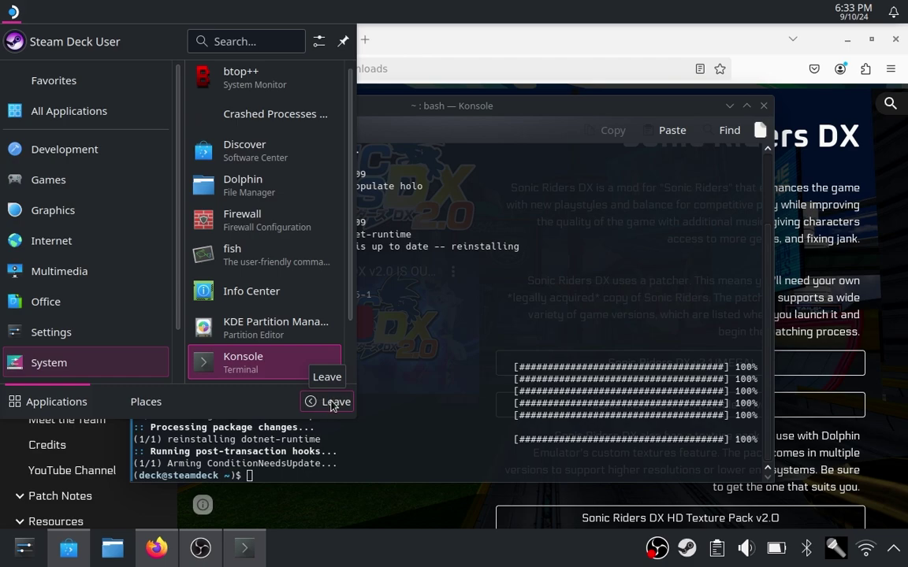
pyautogui.click(200, 548)
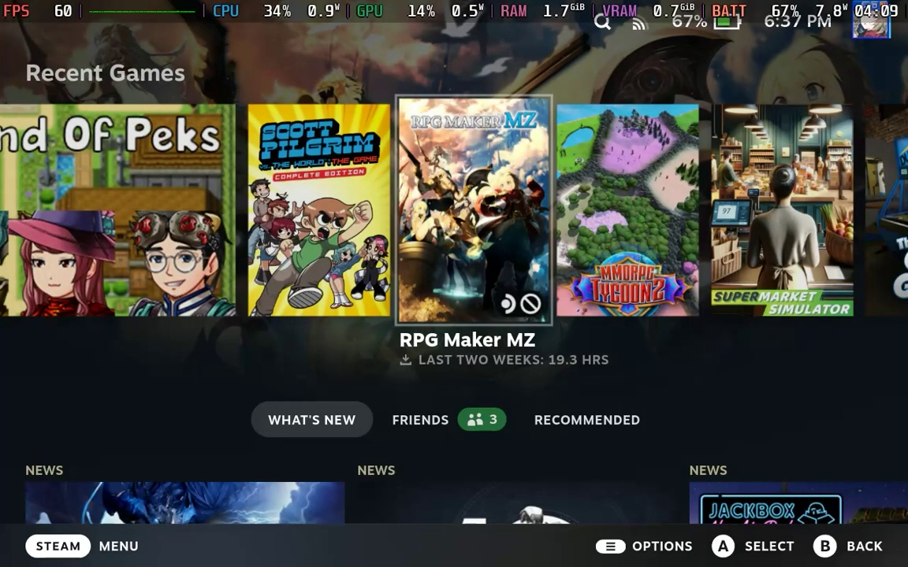
# Step: Launch Dolphin Emulator from the library's Non-Steam collection in Game Mode
pyautogui.hotkey('ctrl', '1')
pyautogui.press('Down')
pyautogui.press('Return')
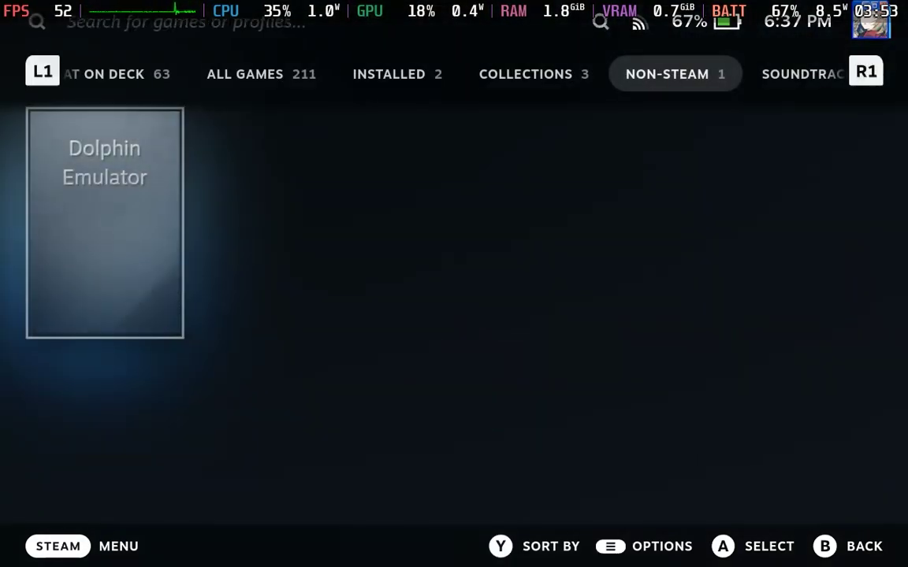
pyautogui.press('Return')
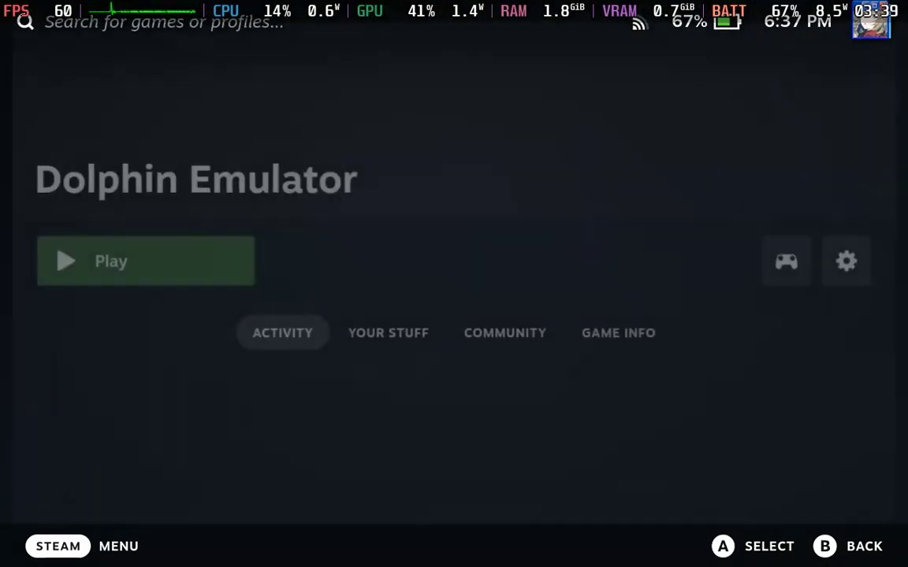
pyautogui.press('Return')
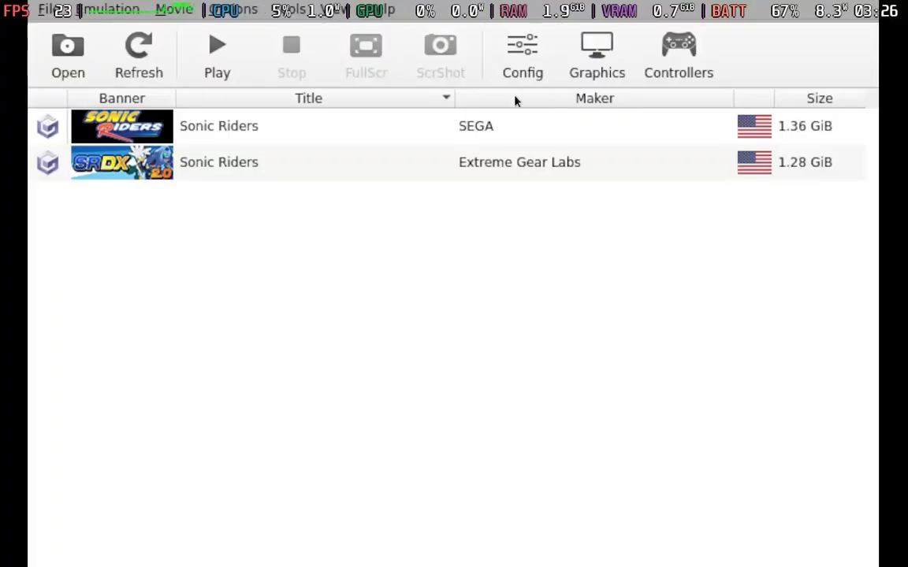
# Step: Review Dolphin's Graphics settings, then close them and the Steam side menu
pyautogui.click(597, 52)
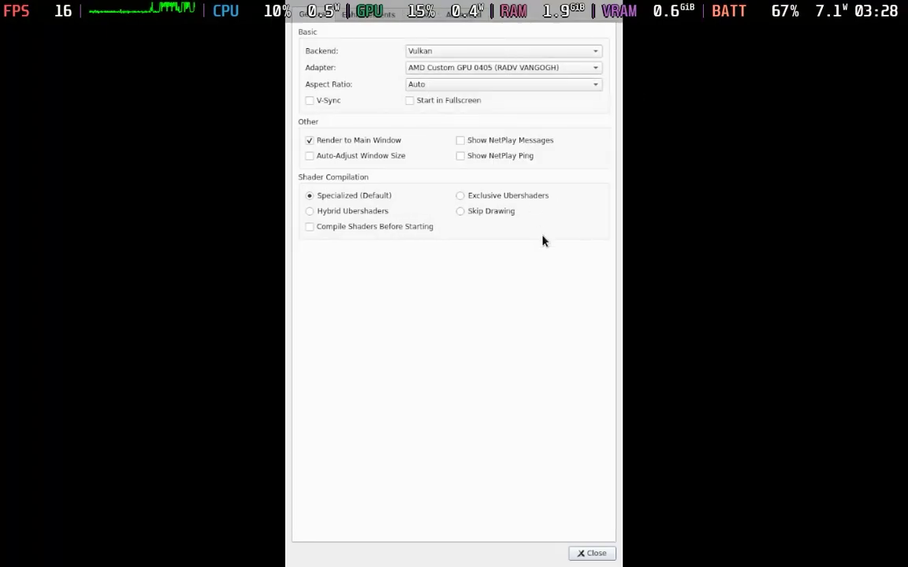
pyautogui.press('Escape')
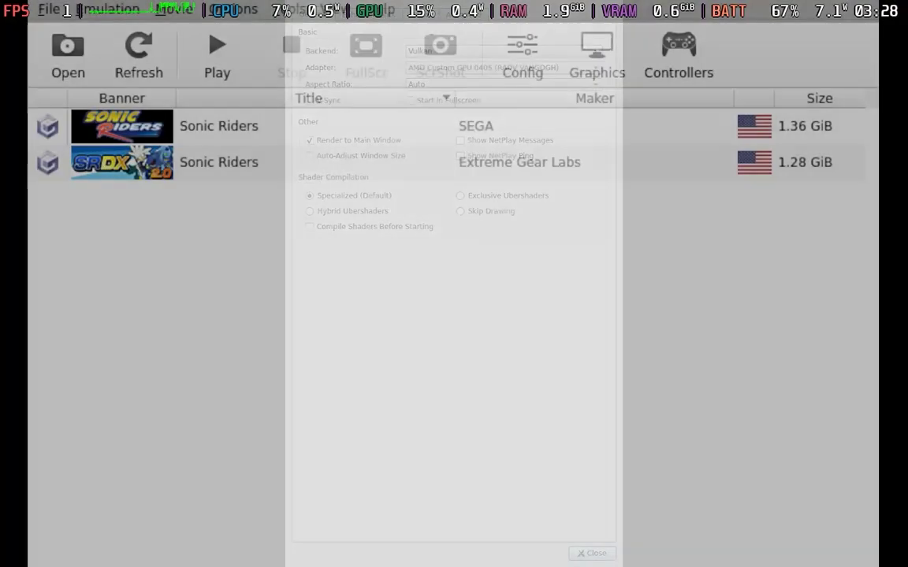
pyautogui.press('Escape')
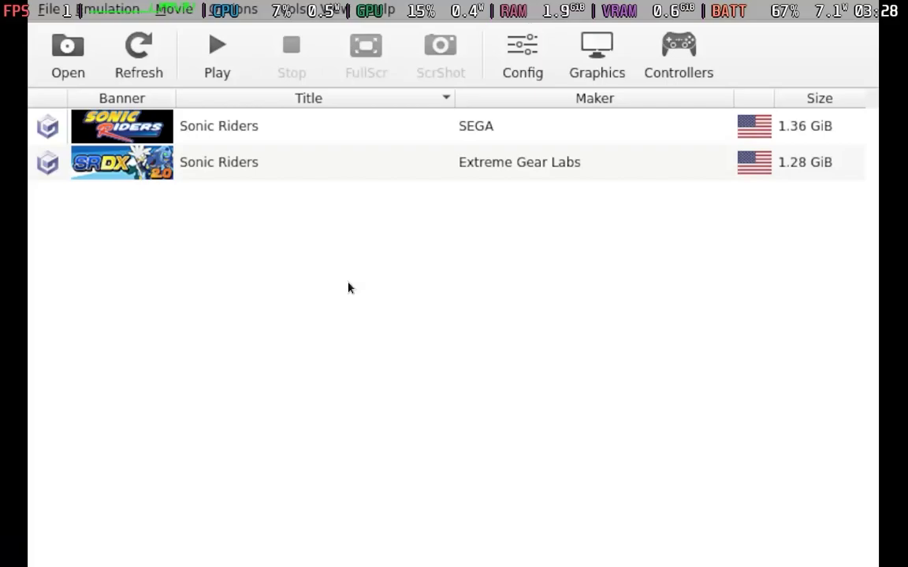
# Step: Start the SRDX Extreme Gear Labs Sonic Riders game in full screen
pyautogui.click(205, 164)
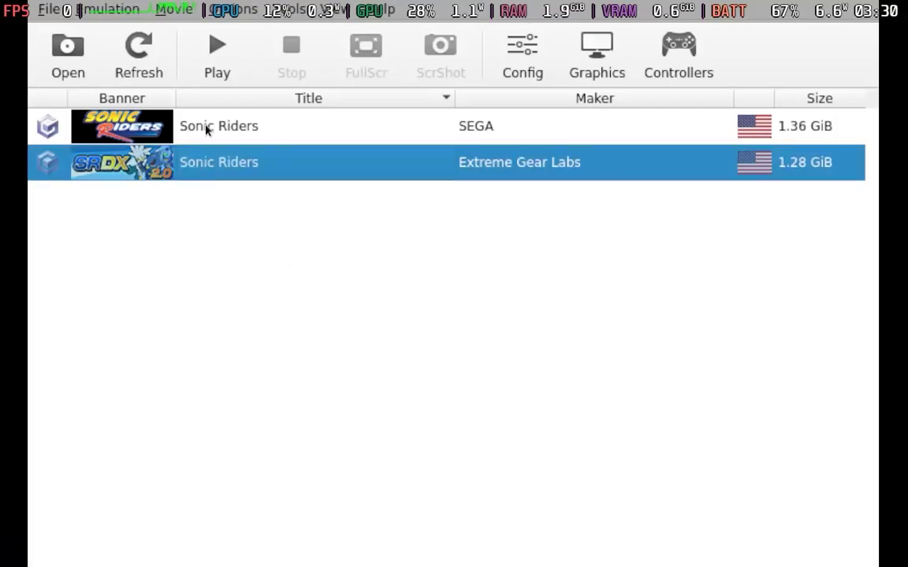
pyautogui.click(189, 47)
pyautogui.click(378, 47)
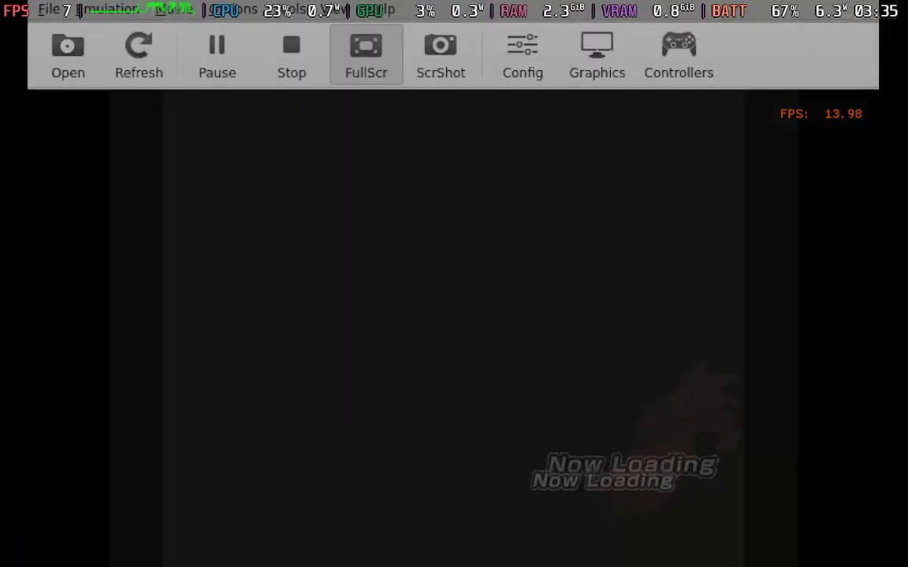